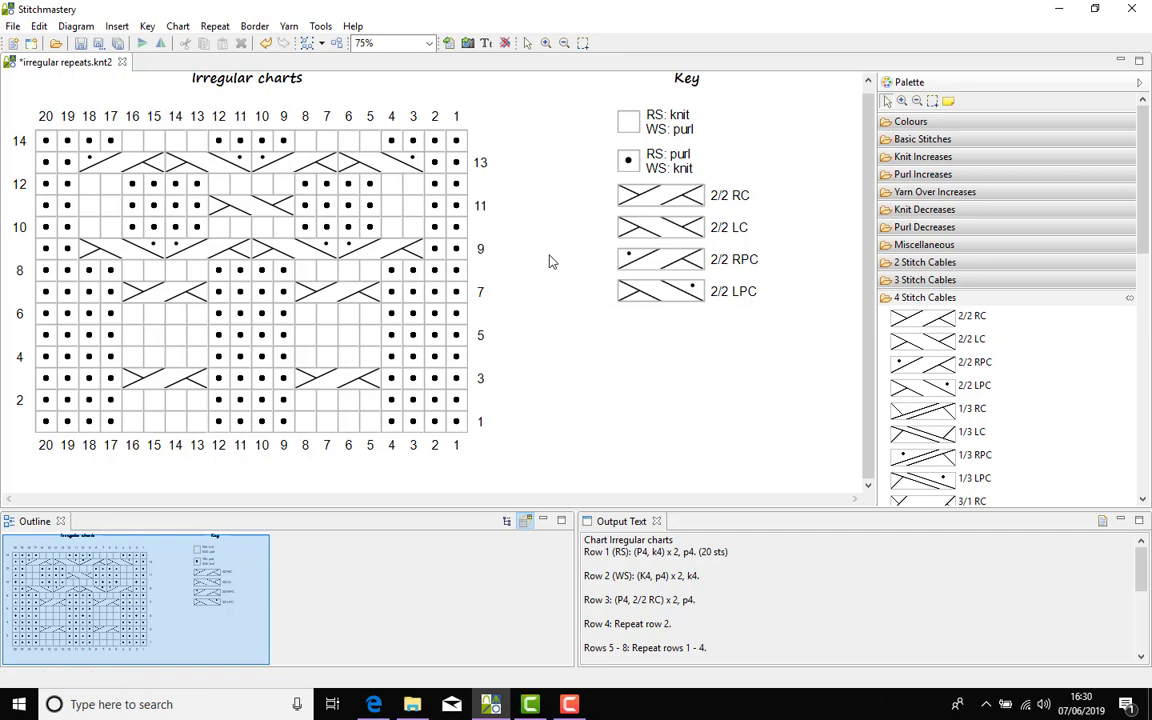
Bring up Edge showing the Matching the Repeat chart and its red-outlined irregular repeat.
{"action": "left_click", "coordinate": [373, 704]}
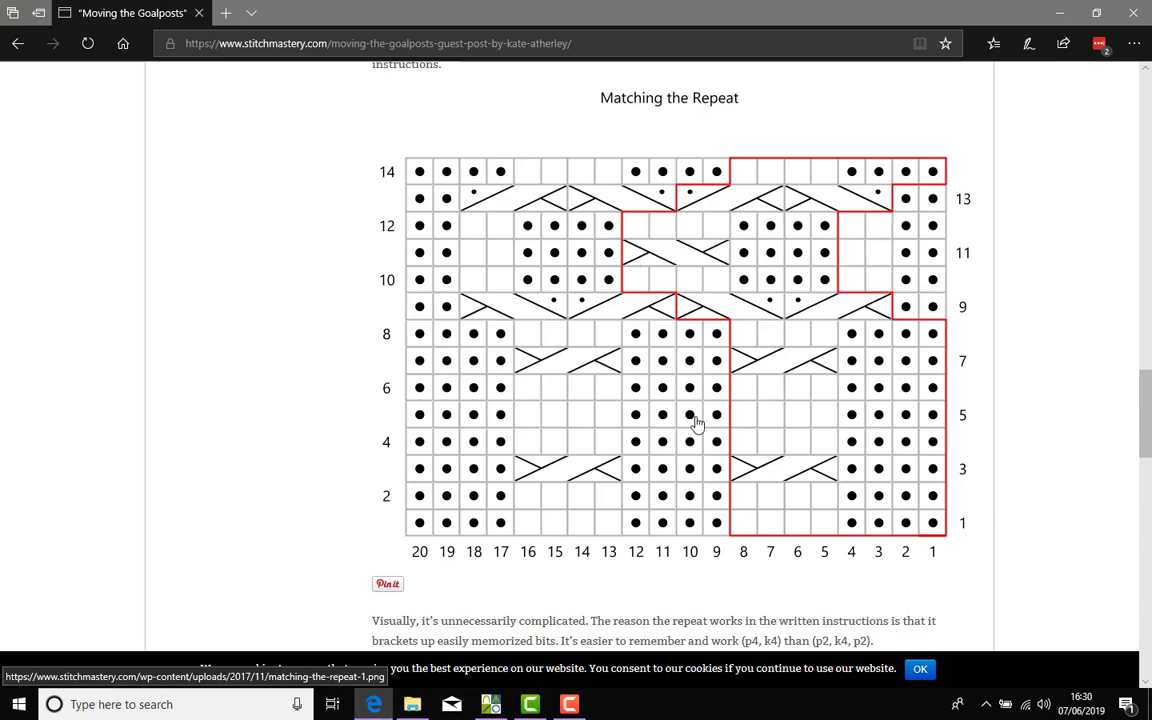
Marquee-select columns 1–8 across all rows, then adjust the selection in rows 9–12.
{"action": "left_click", "coordinate": [490, 704]}
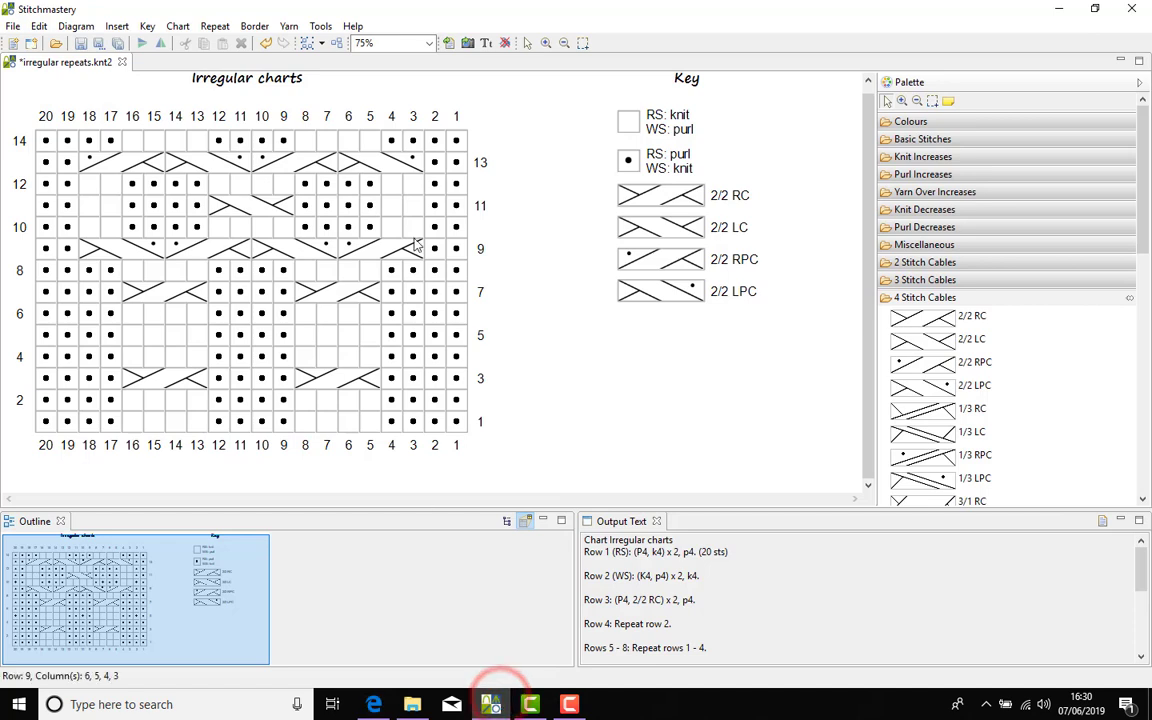
{"action": "left_click", "coordinate": [581, 44]}
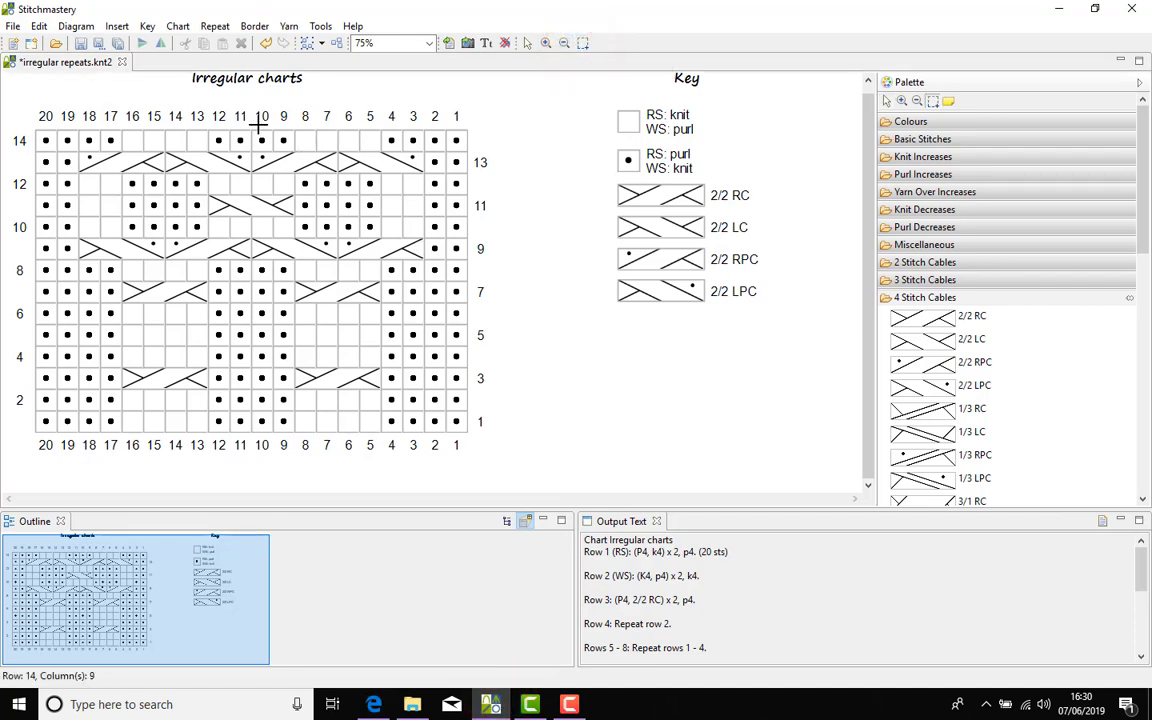
{"action": "mouse_move", "coordinate": [292, 125]}
{"action": "left_mouse_down"}
{"action": "mouse_move", "coordinate": [472, 445]}
{"action": "mouse_move", "coordinate": [469, 435]}
{"action": "left_mouse_up"}
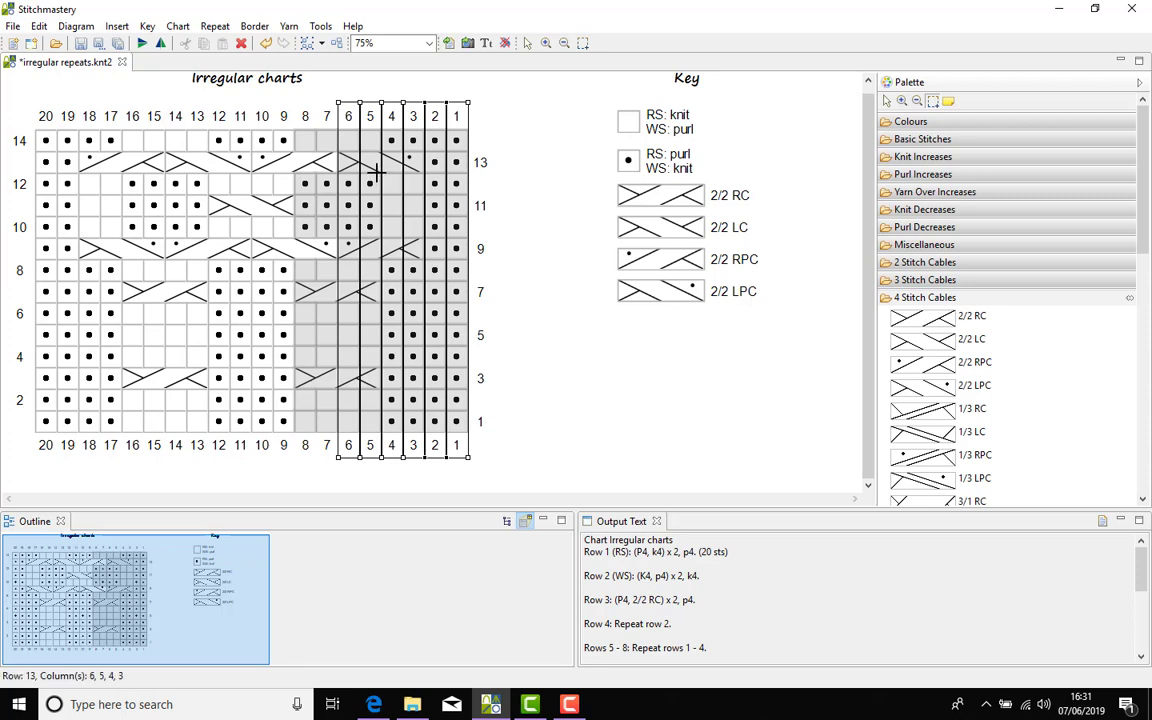
{"action": "left_click_drag", "start_coordinate": [377, 168], "coordinate": [468, 243]}
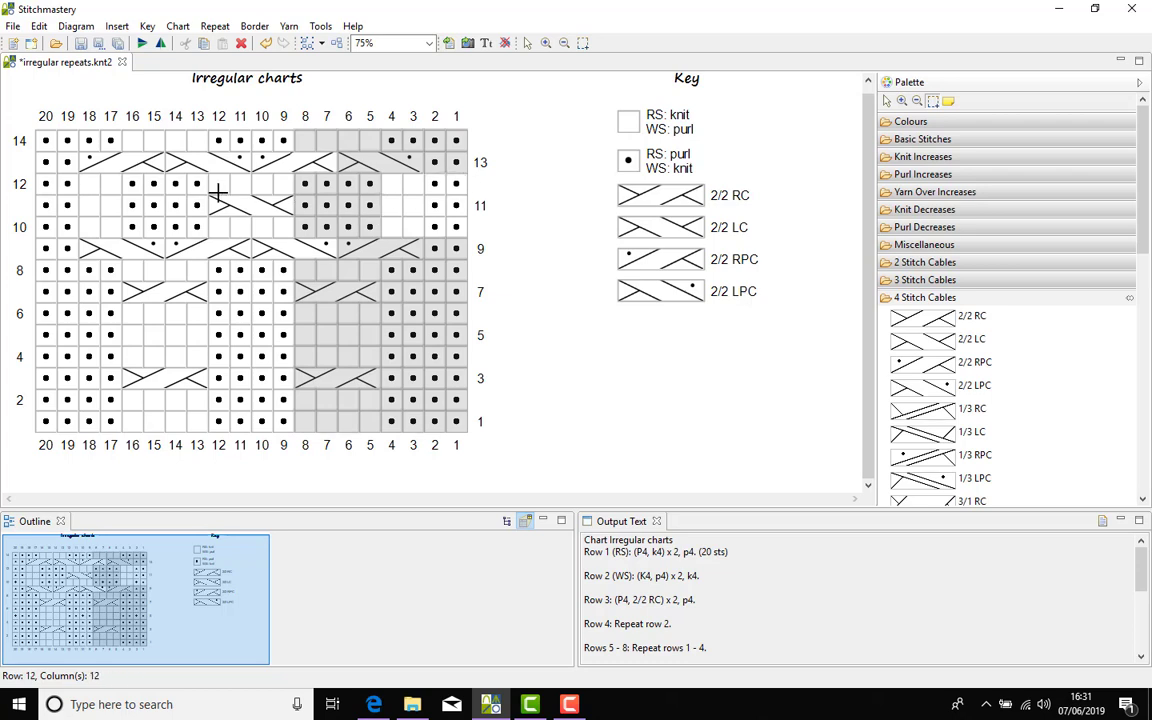
Add rows 10–12 columns 9–12, rows 13–14 columns 1–4, and row 9 columns 3–6.
{"action": "left_click_drag", "start_coordinate": [199, 168], "coordinate": [299, 242]}
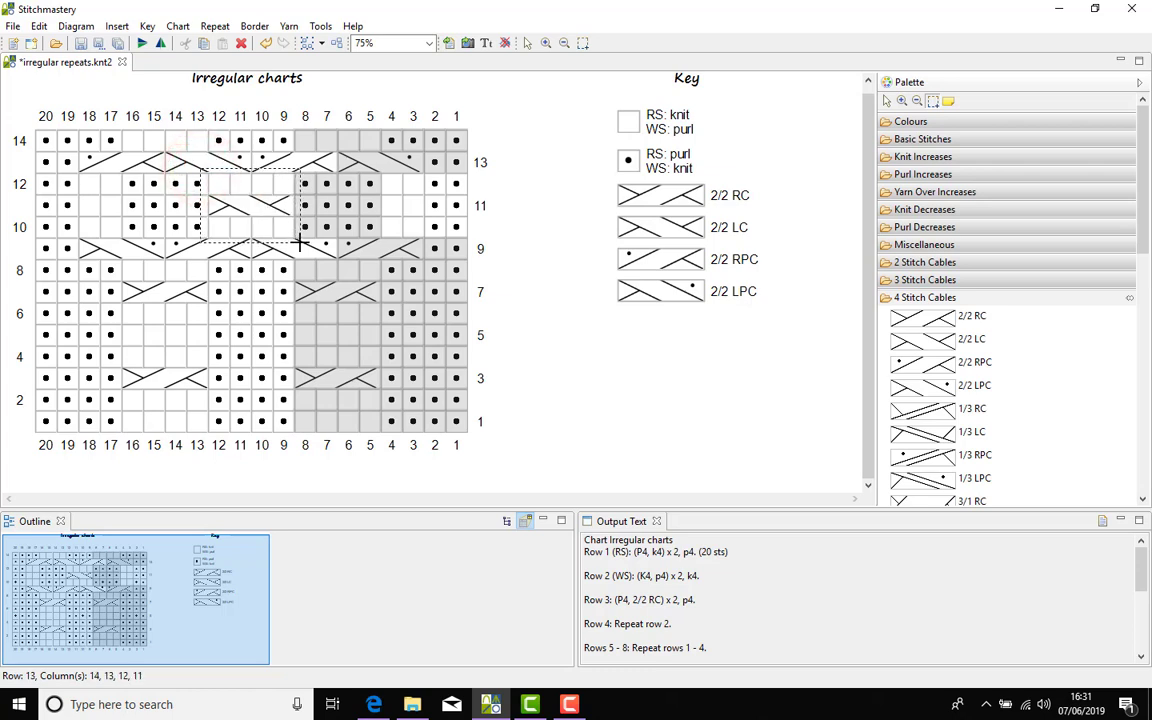
{"action": "left_click_drag", "start_coordinate": [299, 242], "coordinate": [299, 242]}
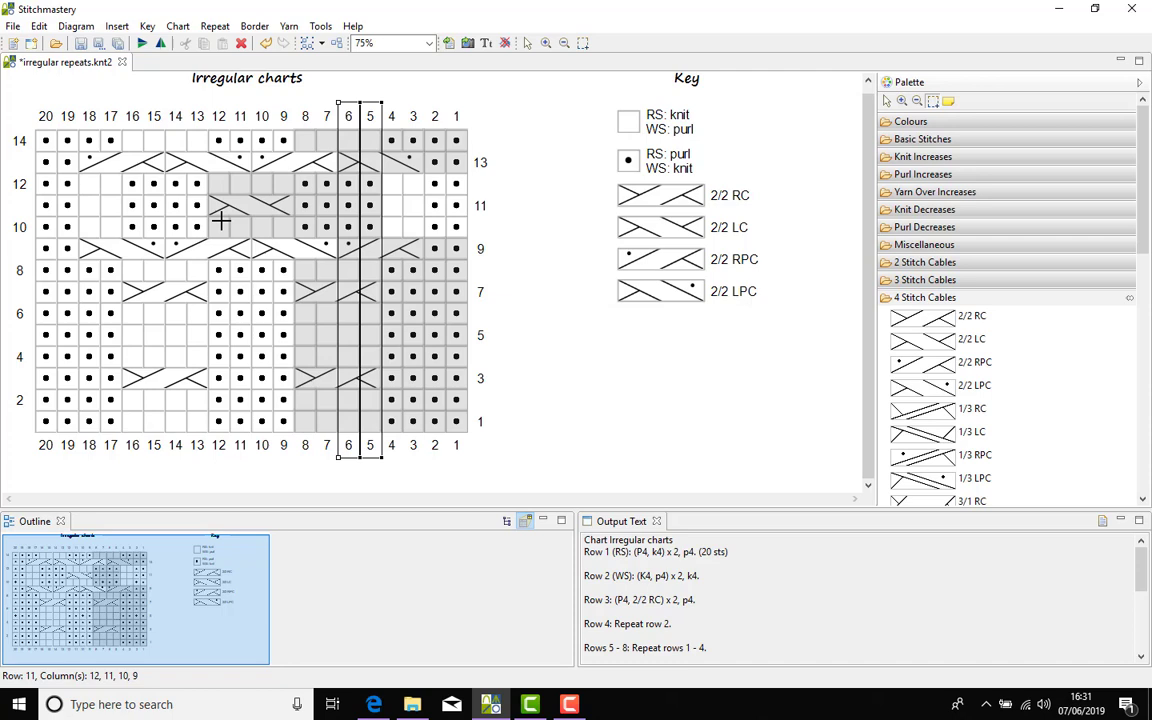
{"action": "left_click", "coordinate": [421, 147]}
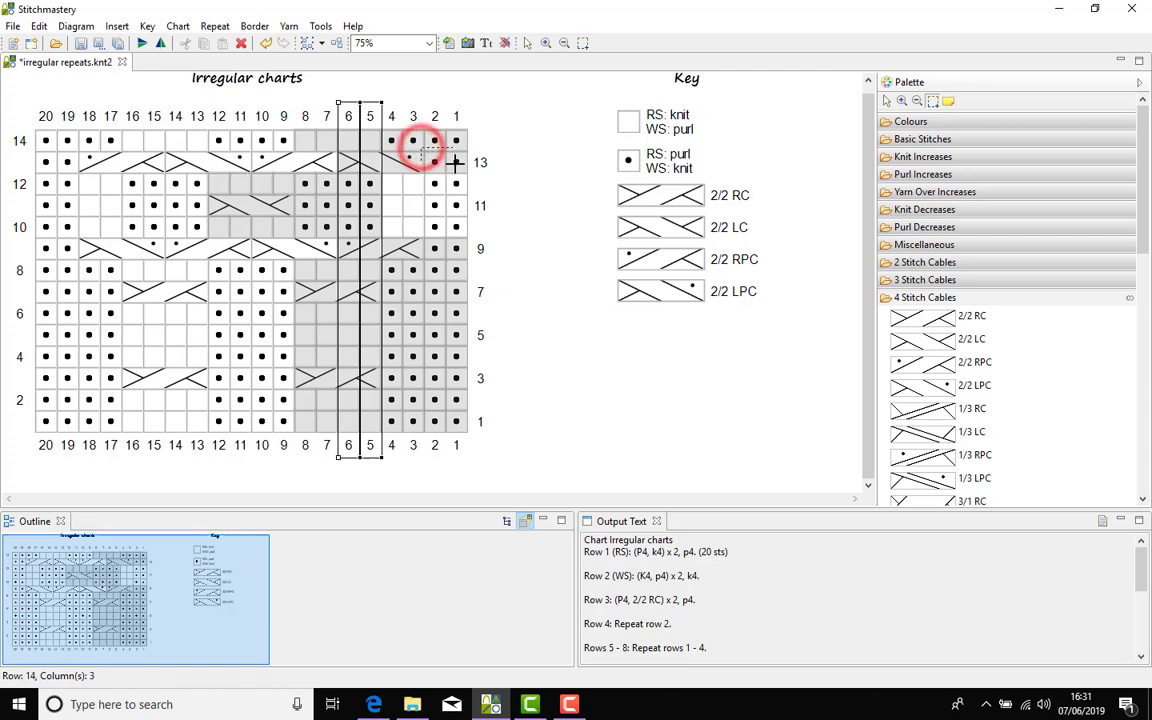
{"action": "left_click_drag", "start_coordinate": [421, 147], "coordinate": [469, 174]}
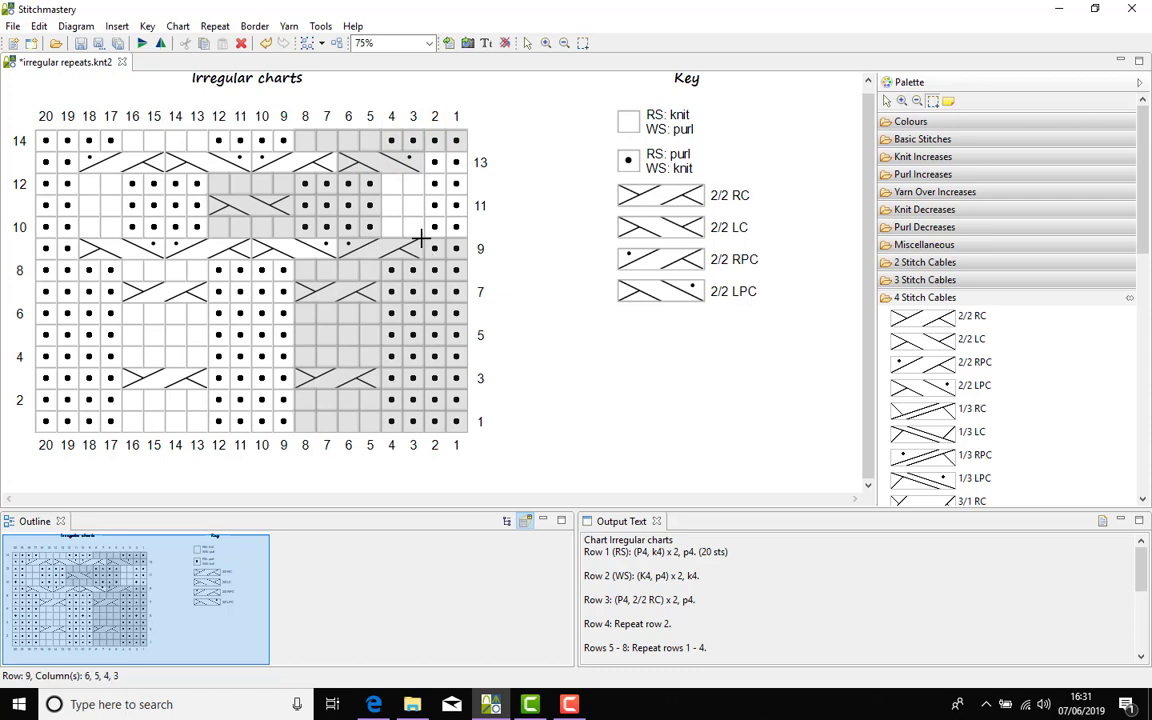
{"action": "left_click_drag", "start_coordinate": [419, 234], "coordinate": [465, 258]}
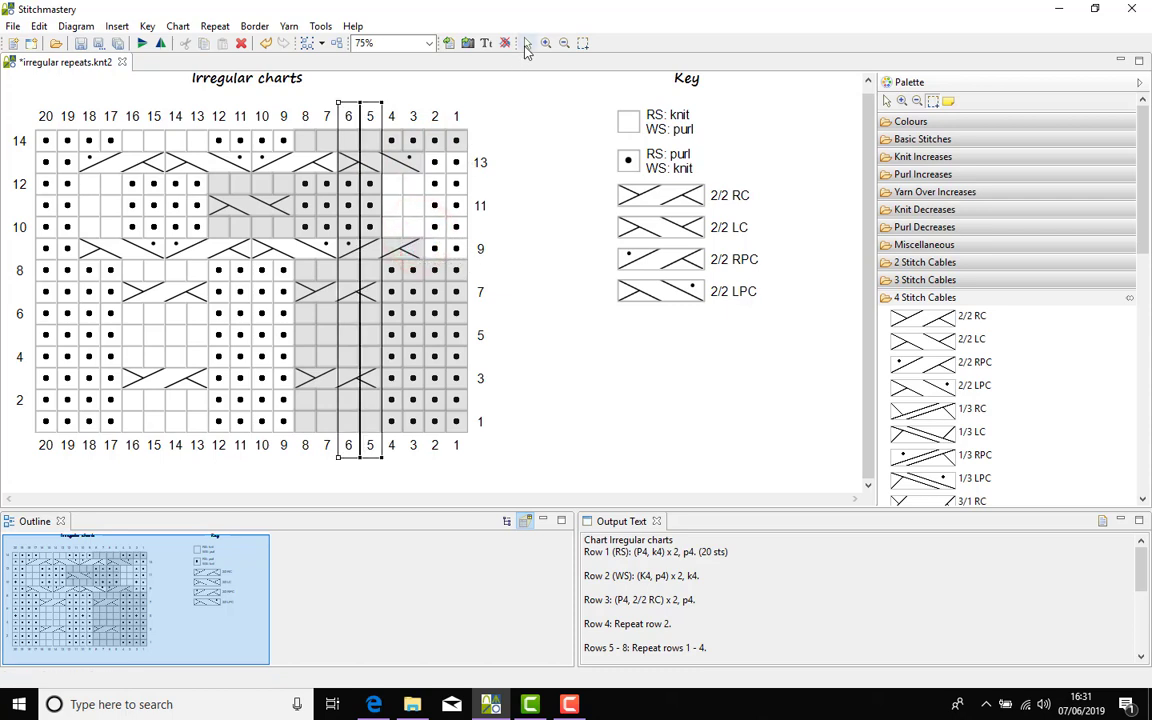
Add the row 13 and row 9 cables to the selection with the Select tool.
{"action": "left_click", "coordinate": [527, 43]}
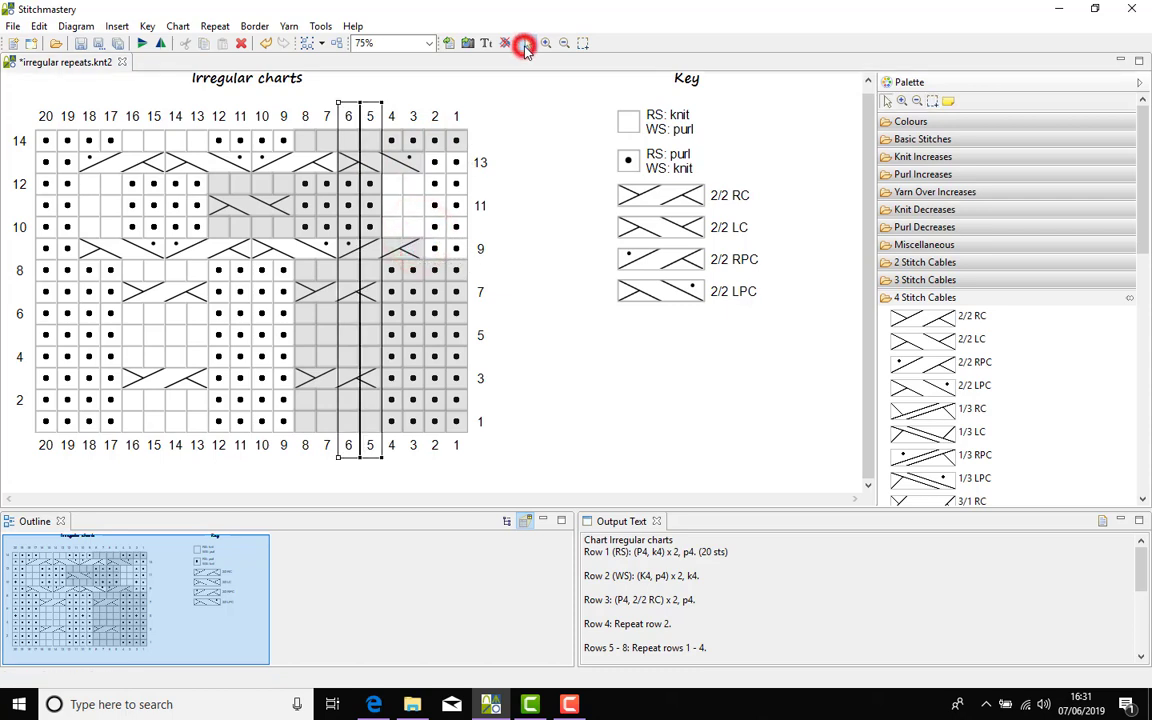
{"action": "left_click", "coordinate": [265, 163]}
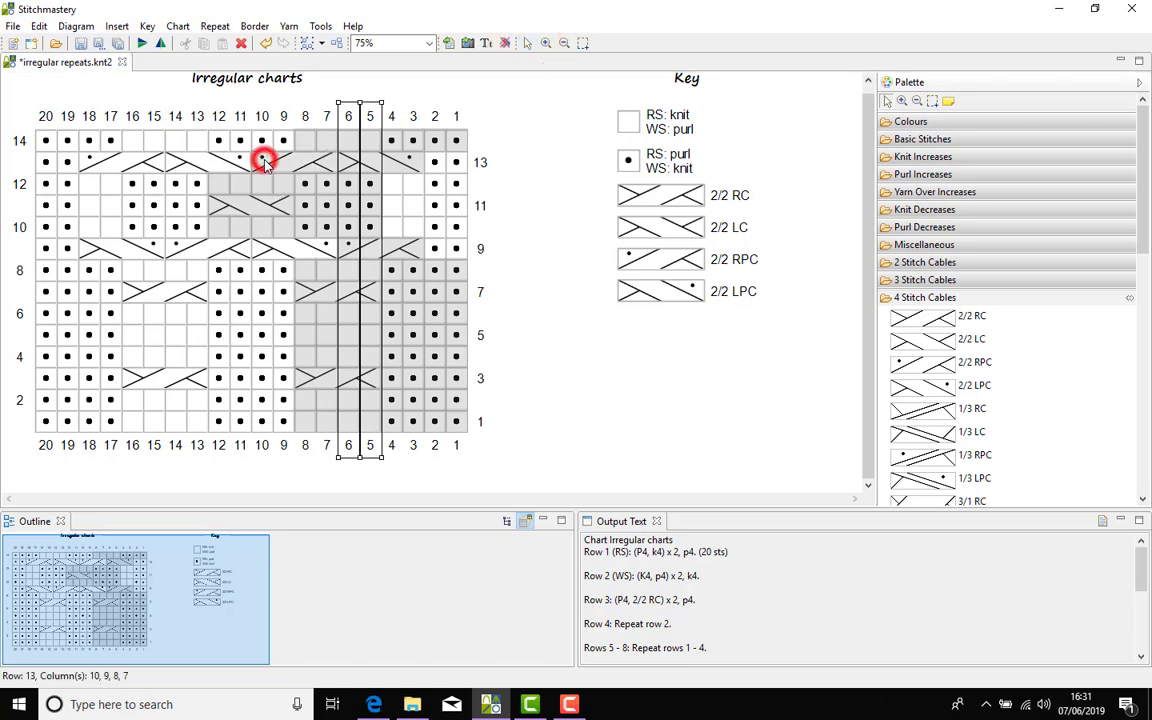
{"action": "left_click", "coordinate": [274, 247]}
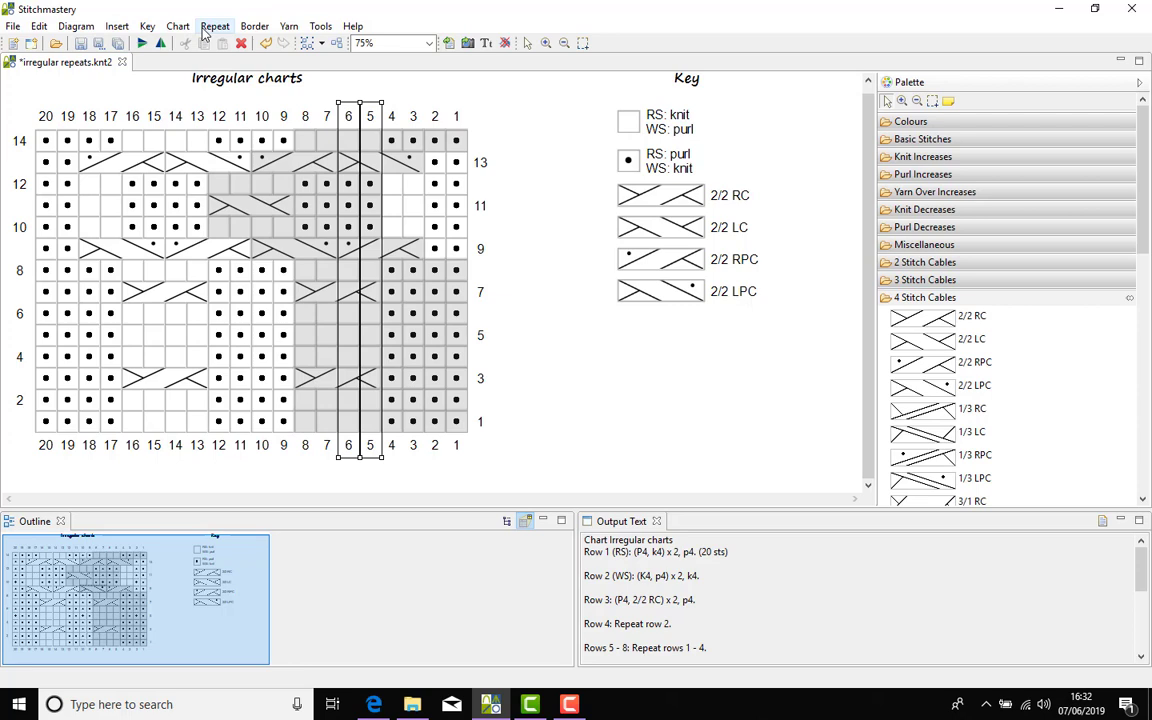
Make the selection a round-bracket repeat with a count of 3 times.
{"action": "left_click", "coordinate": [206, 28]}
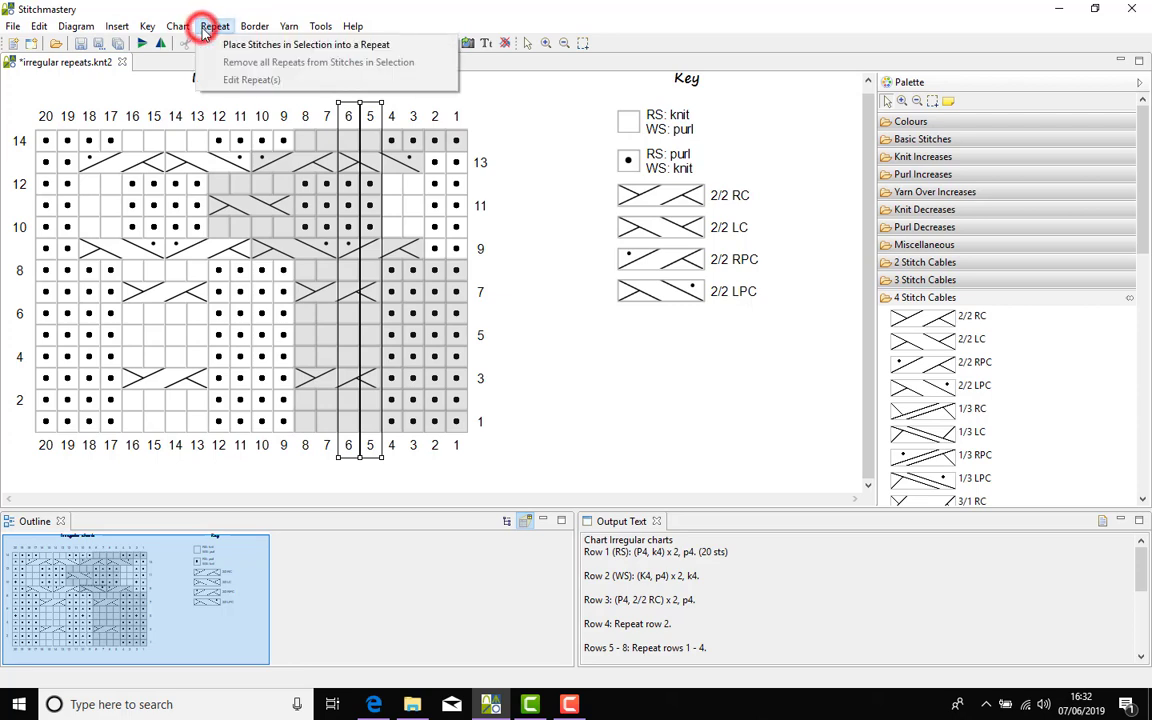
{"action": "left_click", "coordinate": [262, 45]}
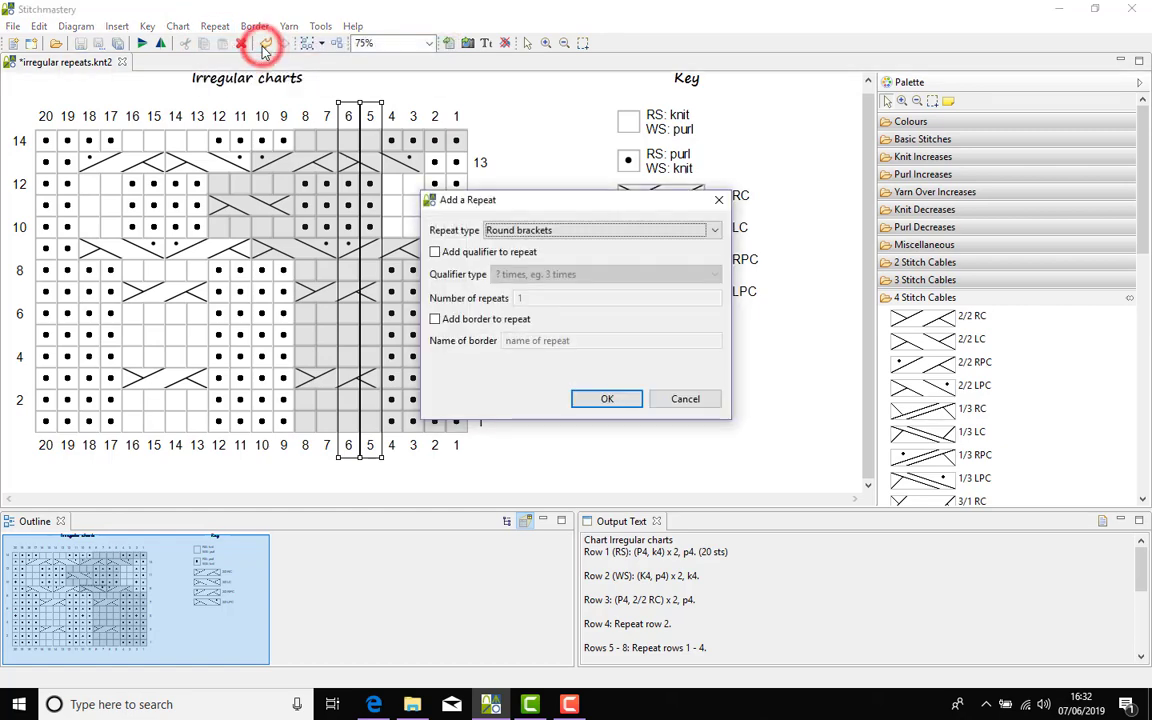
{"action": "left_click", "coordinate": [600, 231]}
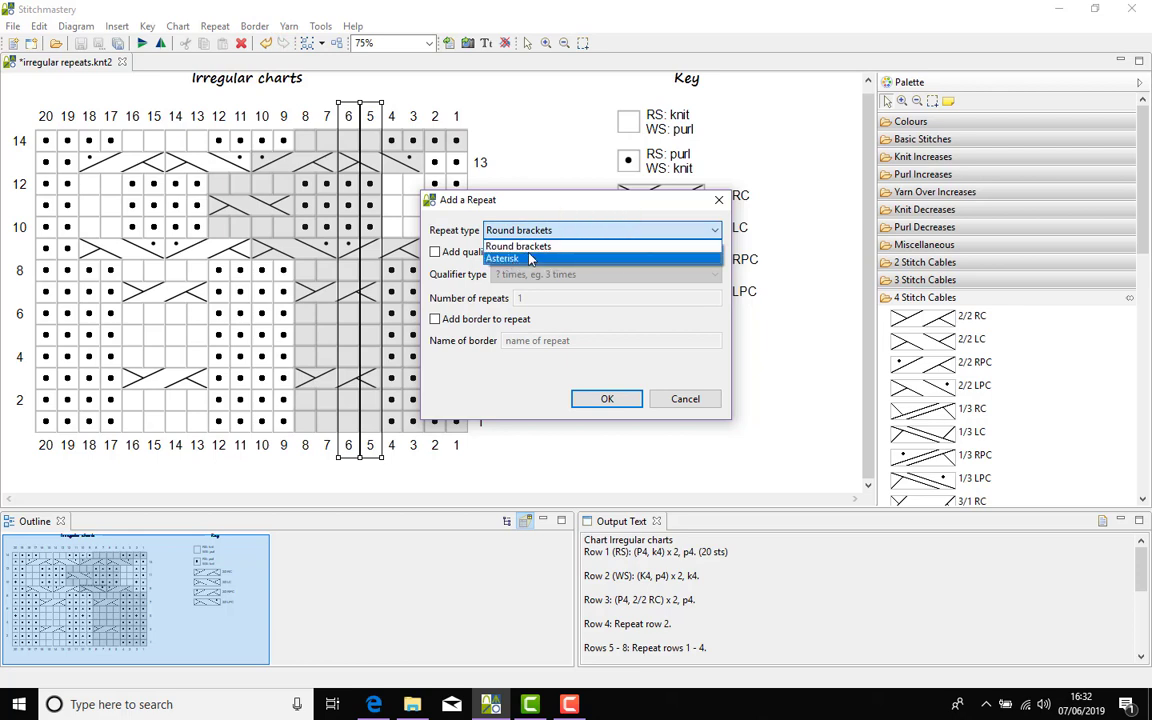
{"action": "left_click", "coordinate": [535, 248]}
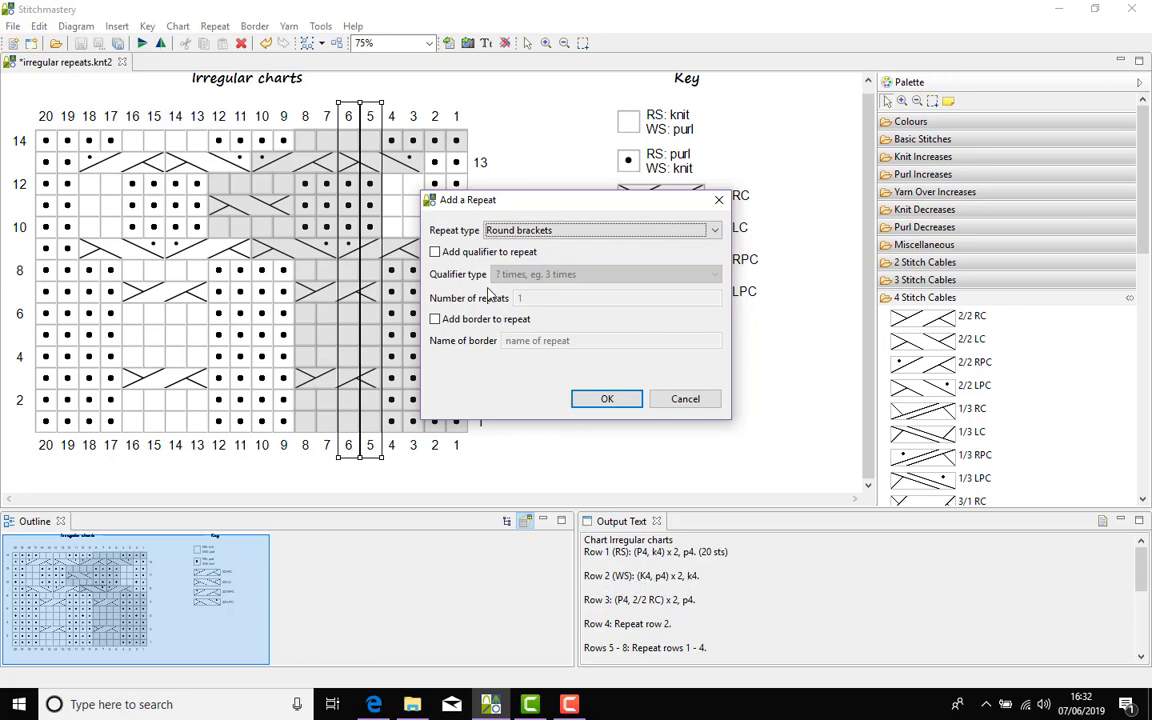
{"action": "left_click", "coordinate": [435, 252]}
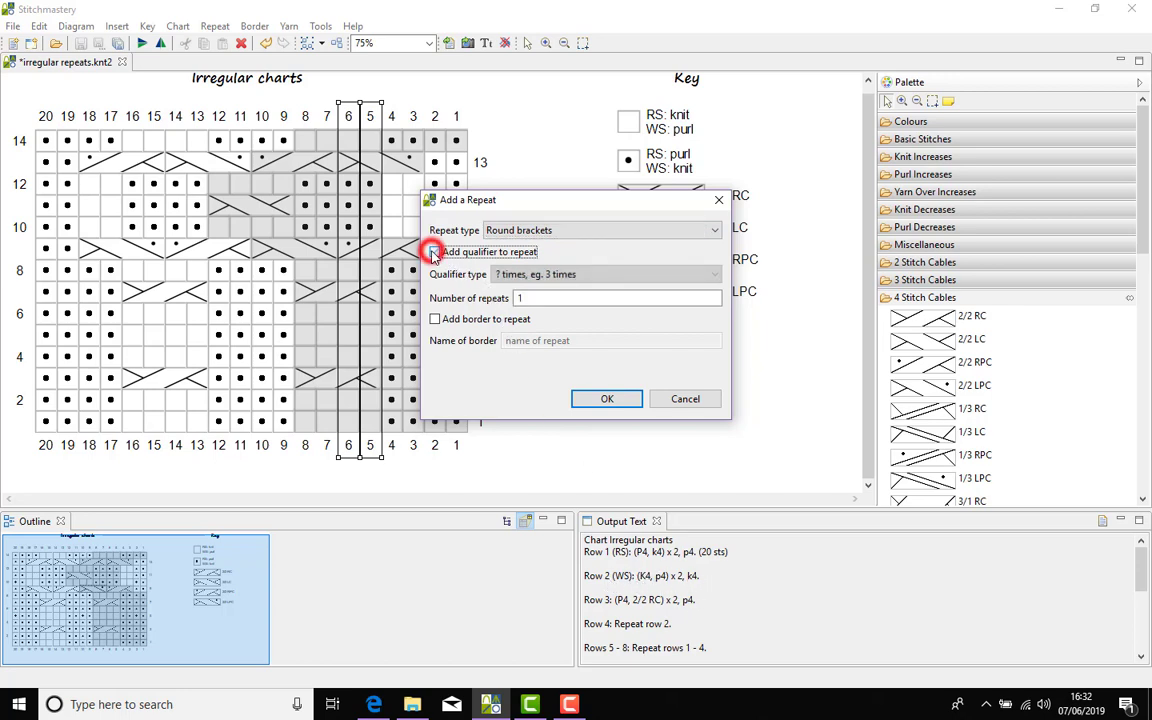
{"action": "left_click", "coordinate": [571, 274]}
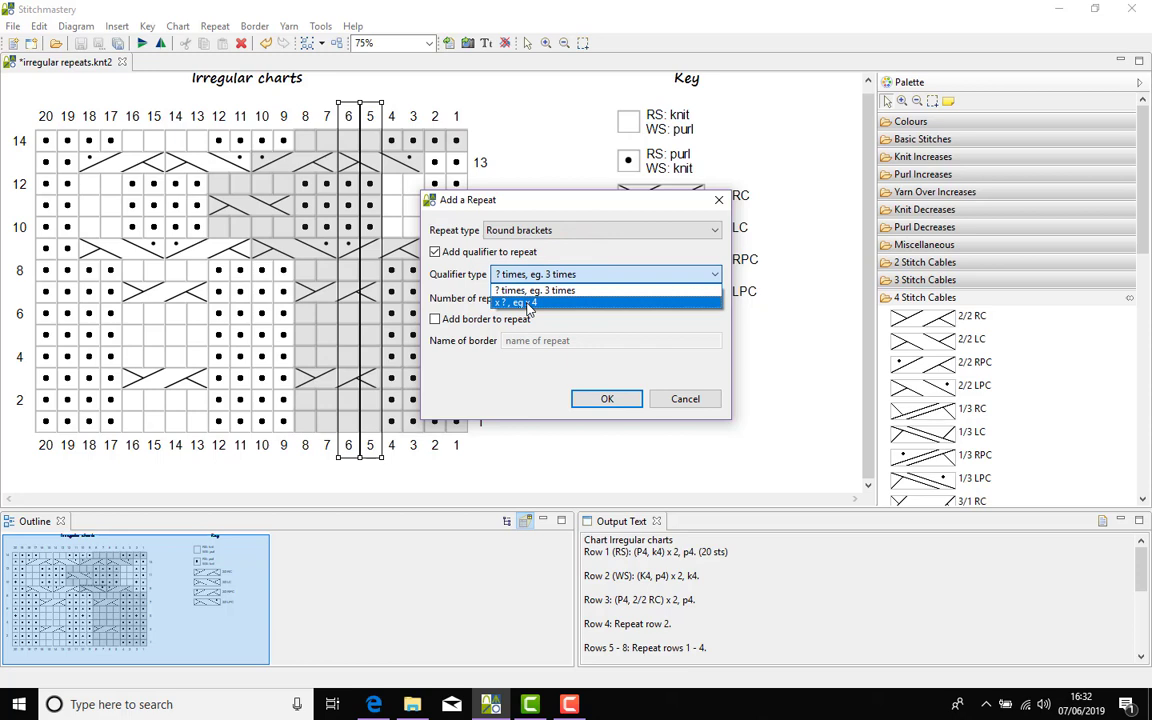
{"action": "left_click", "coordinate": [474, 303]}
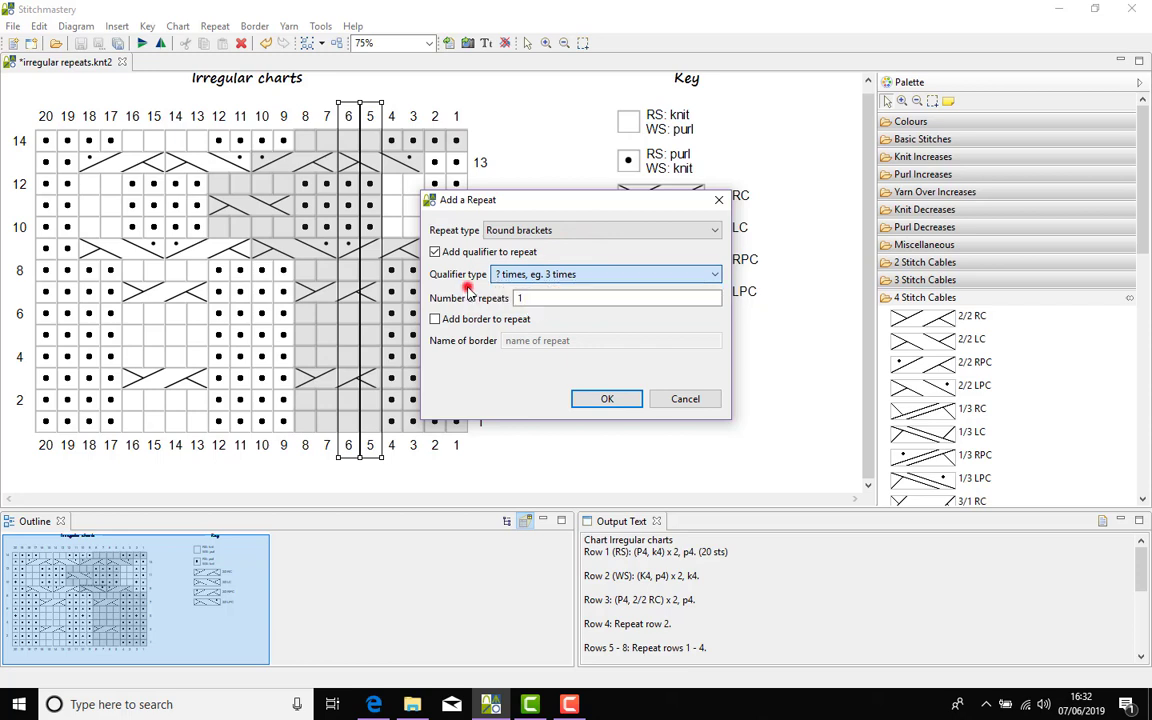
{"action": "double_click", "coordinate": [522, 298]}
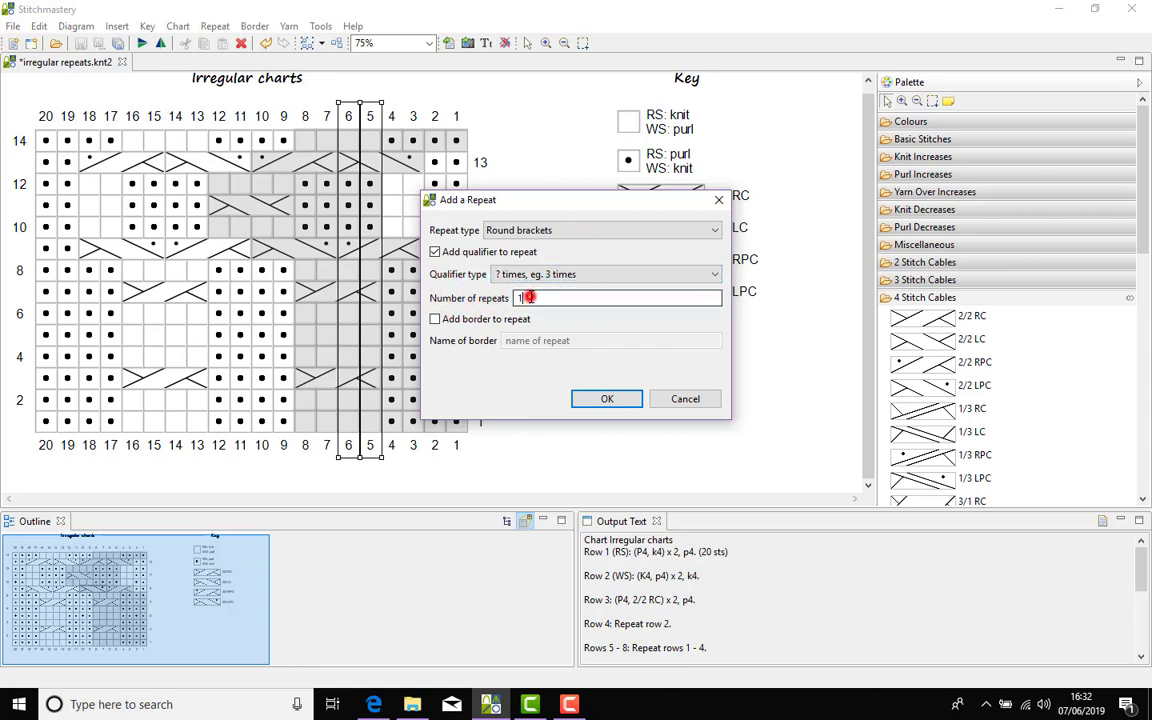
{"action": "type", "text": "3"}
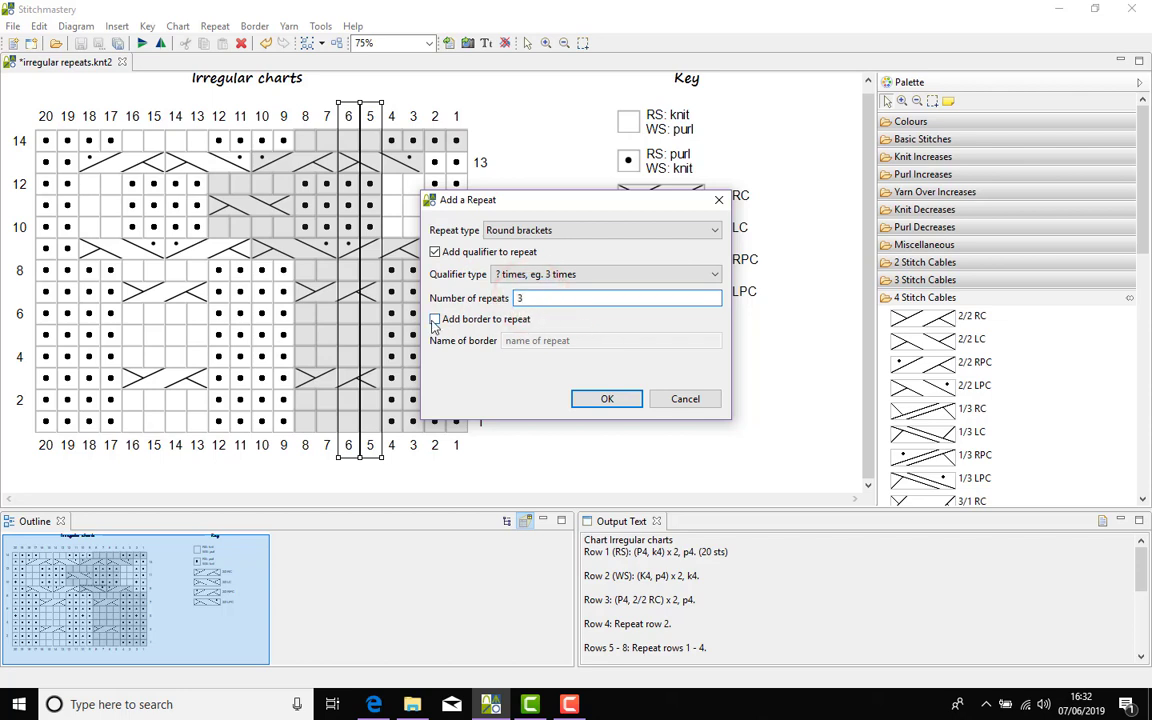
Give the repeat a border named 'cable repeat' and confirm it.
{"action": "left_click", "coordinate": [435, 320]}
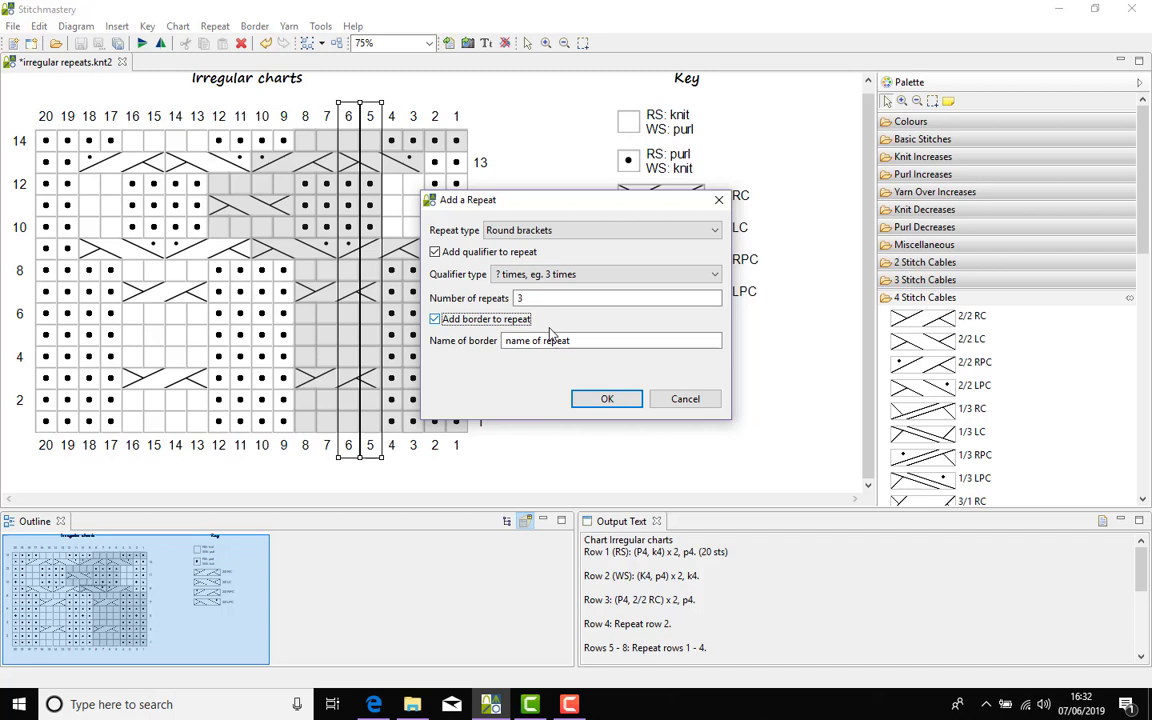
{"action": "left_click_drag", "start_coordinate": [544, 341], "coordinate": [434, 341]}
{"action": "type", "text": "c"}
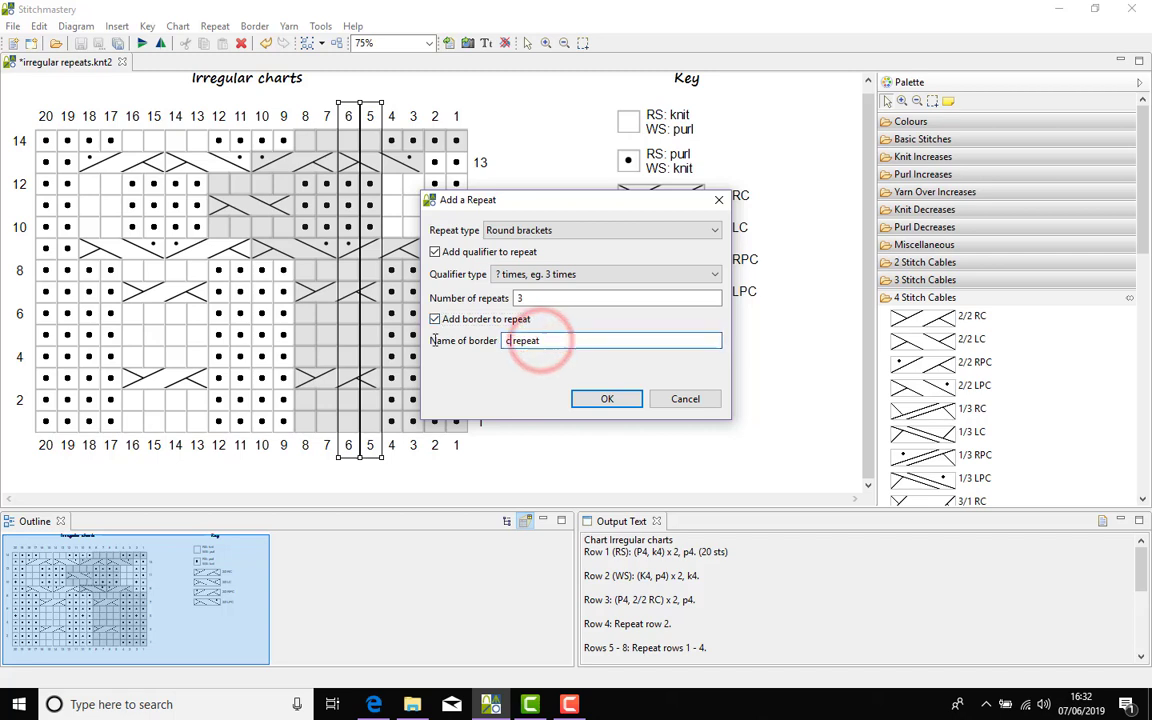
{"action": "type", "text": "able"}
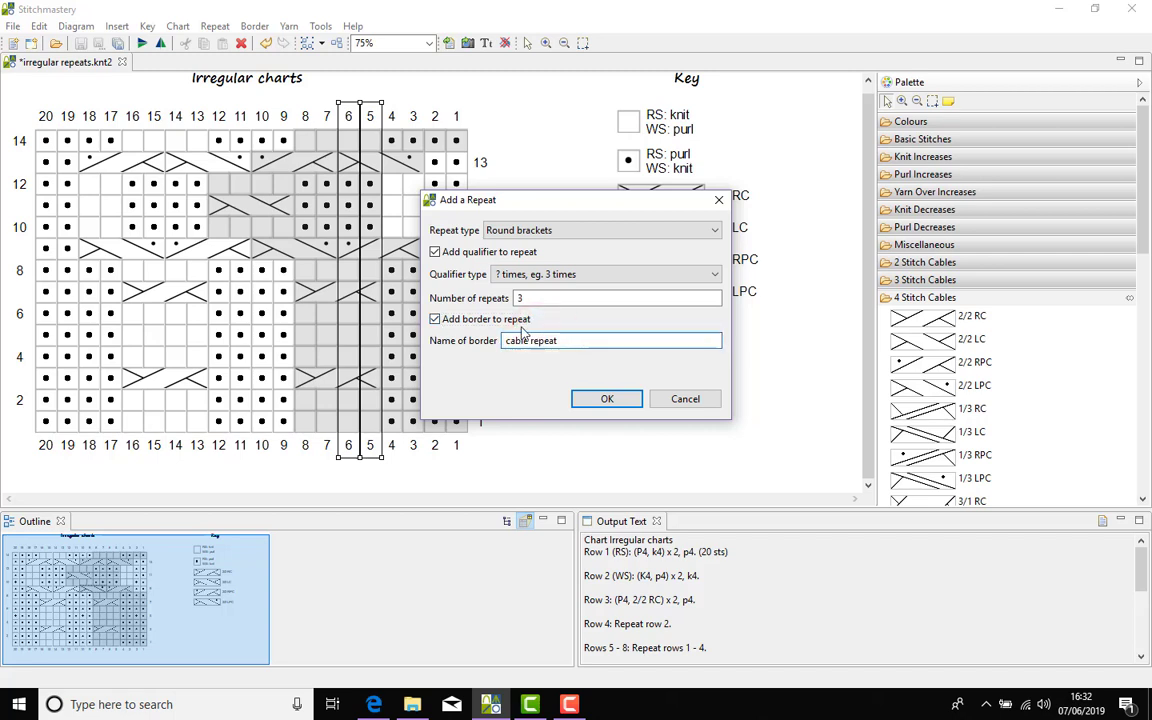
{"action": "left_click", "coordinate": [605, 399]}
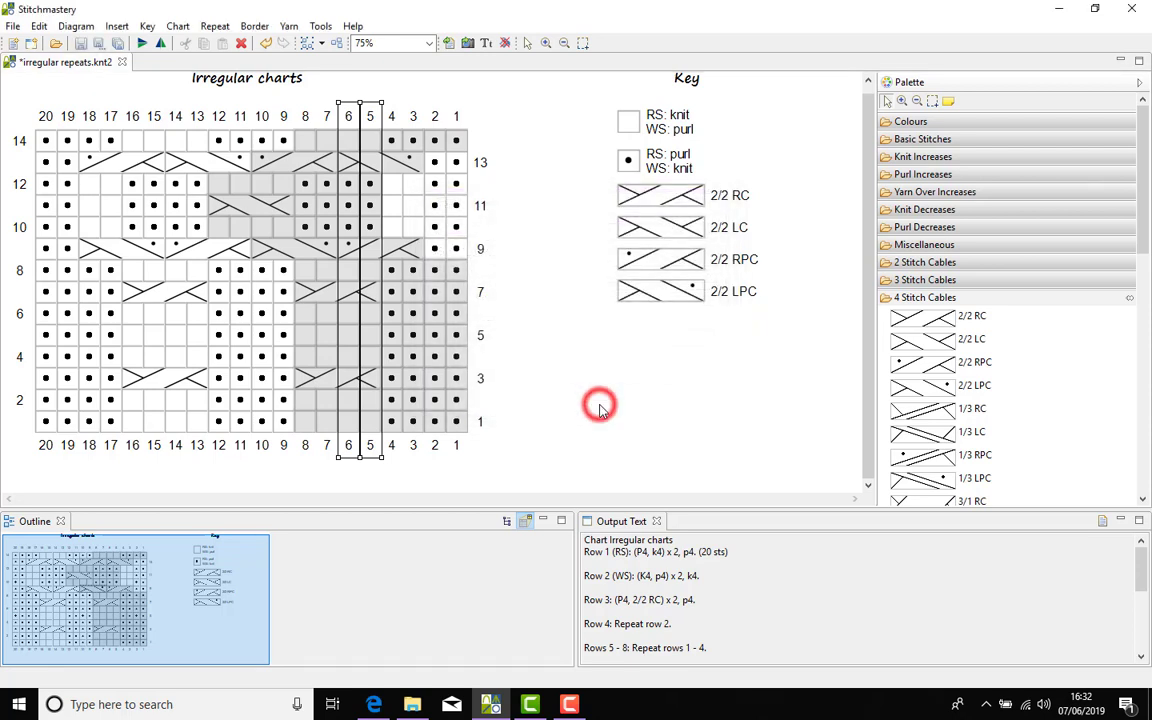
{"action": "left_click", "coordinate": [555, 380]}
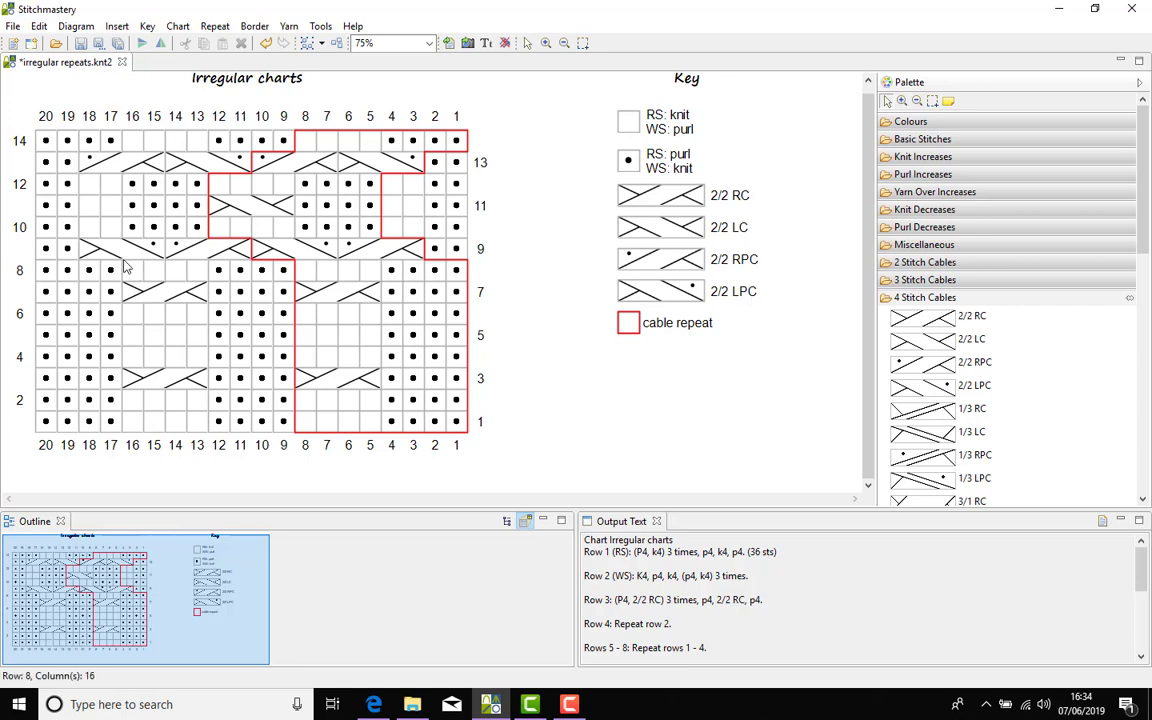
{"action": "left_click", "coordinate": [584, 43]}
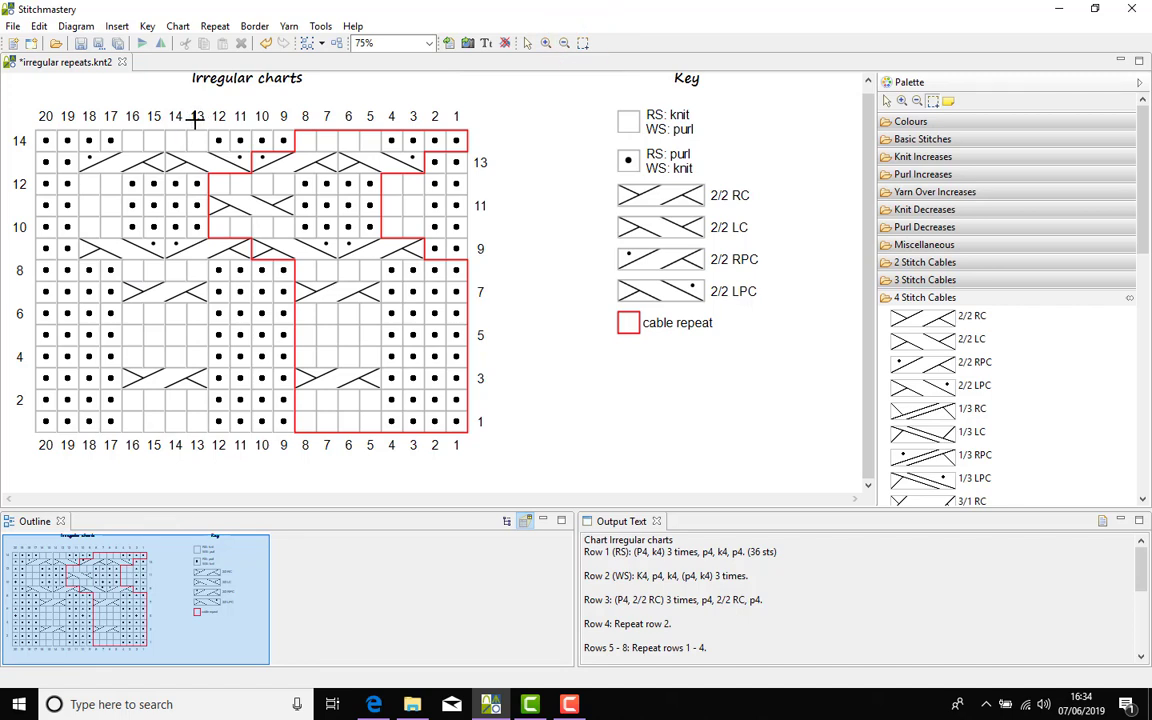
{"action": "mouse_move", "coordinate": [193, 117]}
{"action": "left_mouse_down"}
{"action": "mouse_move", "coordinate": [438, 456]}
{"action": "mouse_move", "coordinate": [476, 438]}
{"action": "left_mouse_up"}
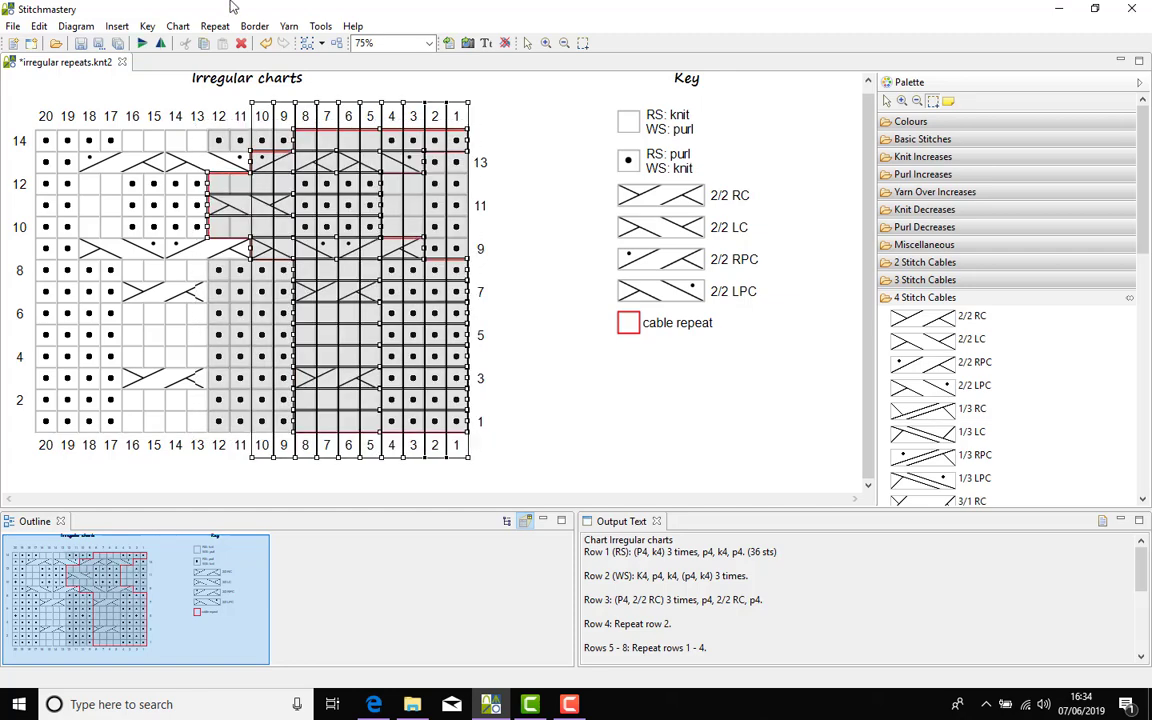
{"action": "left_click", "coordinate": [321, 44]}
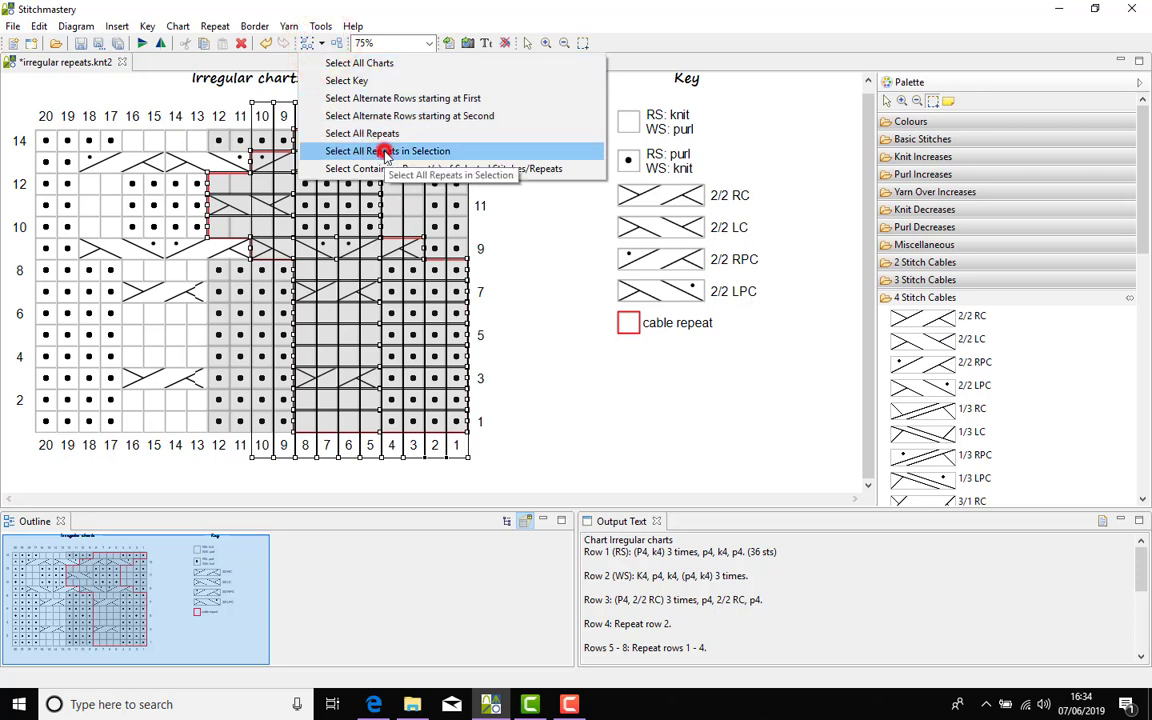
{"action": "left_click", "coordinate": [386, 151]}
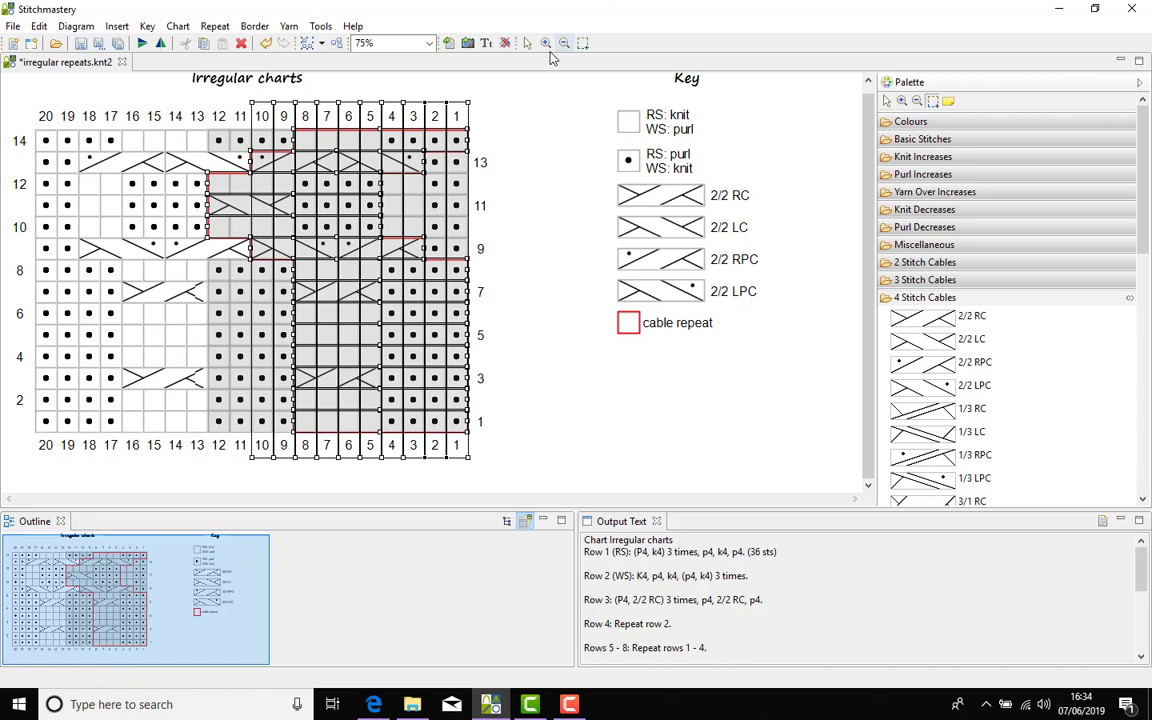
{"action": "left_click", "coordinate": [527, 43]}
{"action": "left_click", "coordinate": [502, 460]}
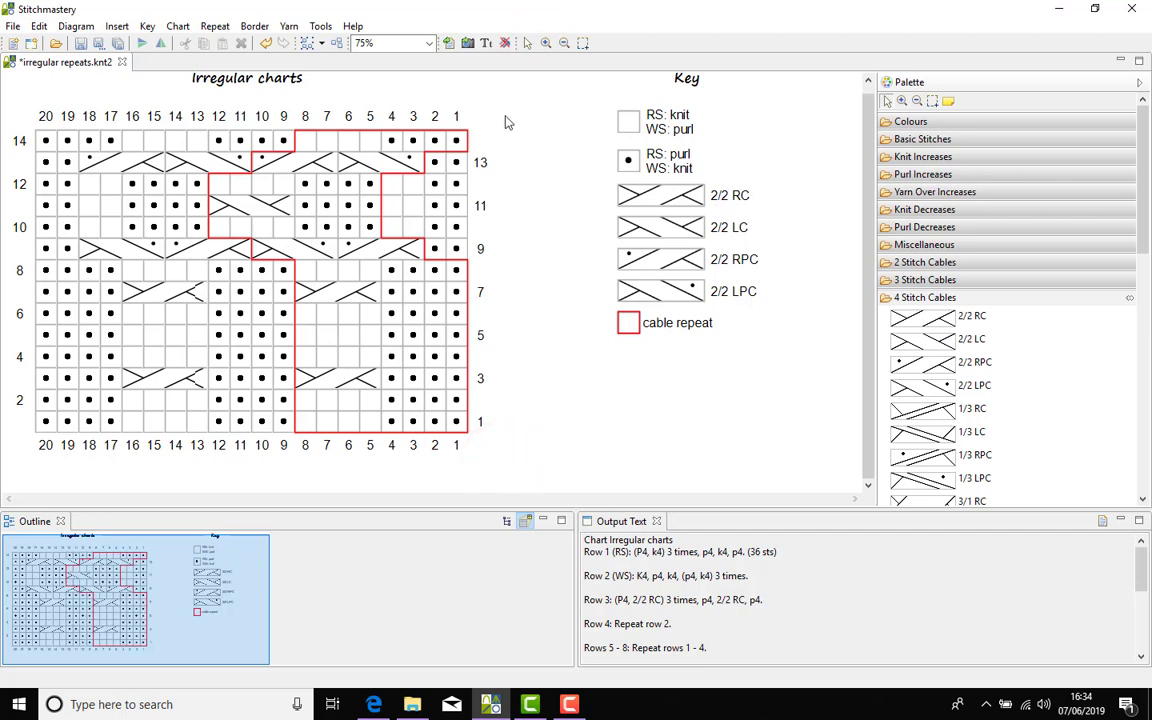
{"action": "left_click", "coordinate": [318, 43]}
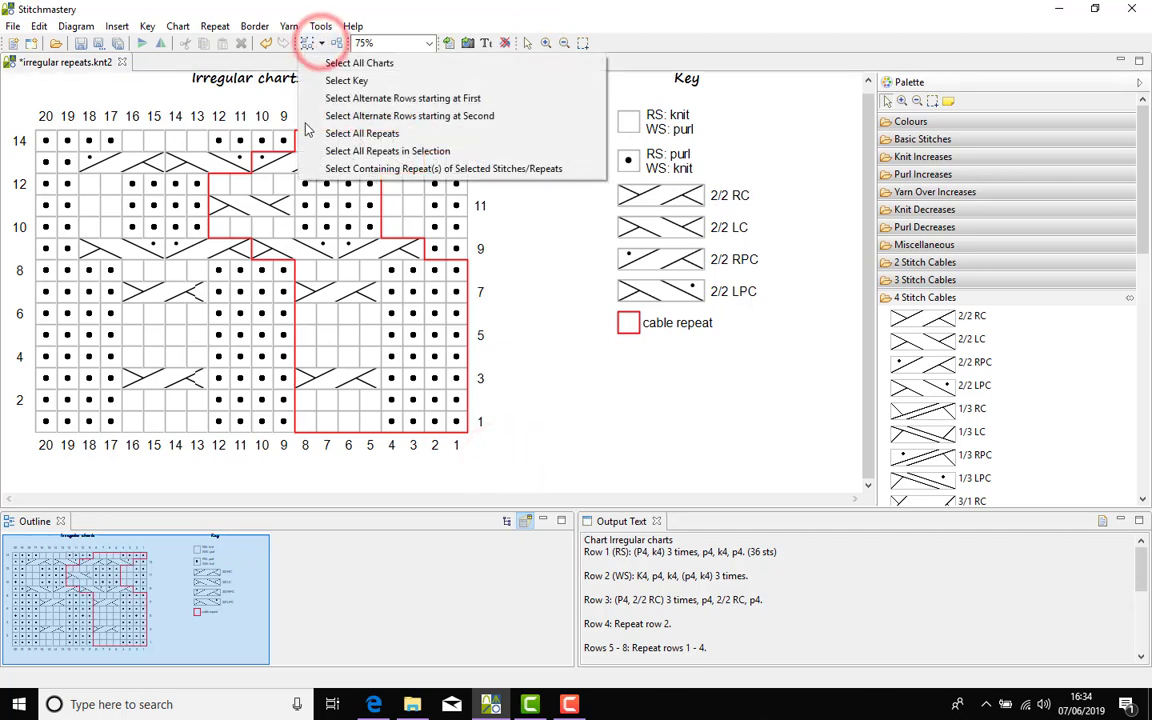
{"action": "left_click", "coordinate": [342, 151]}
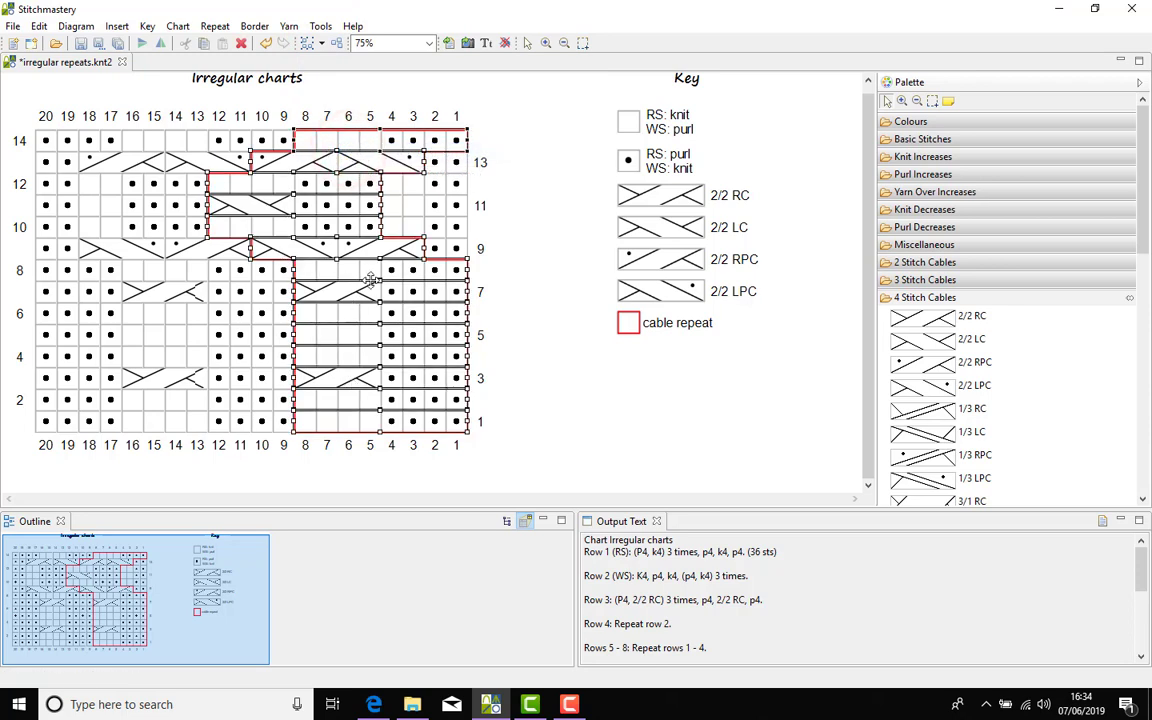
{"action": "left_click", "coordinate": [216, 27]}
{"action": "left_click", "coordinate": [251, 80]}
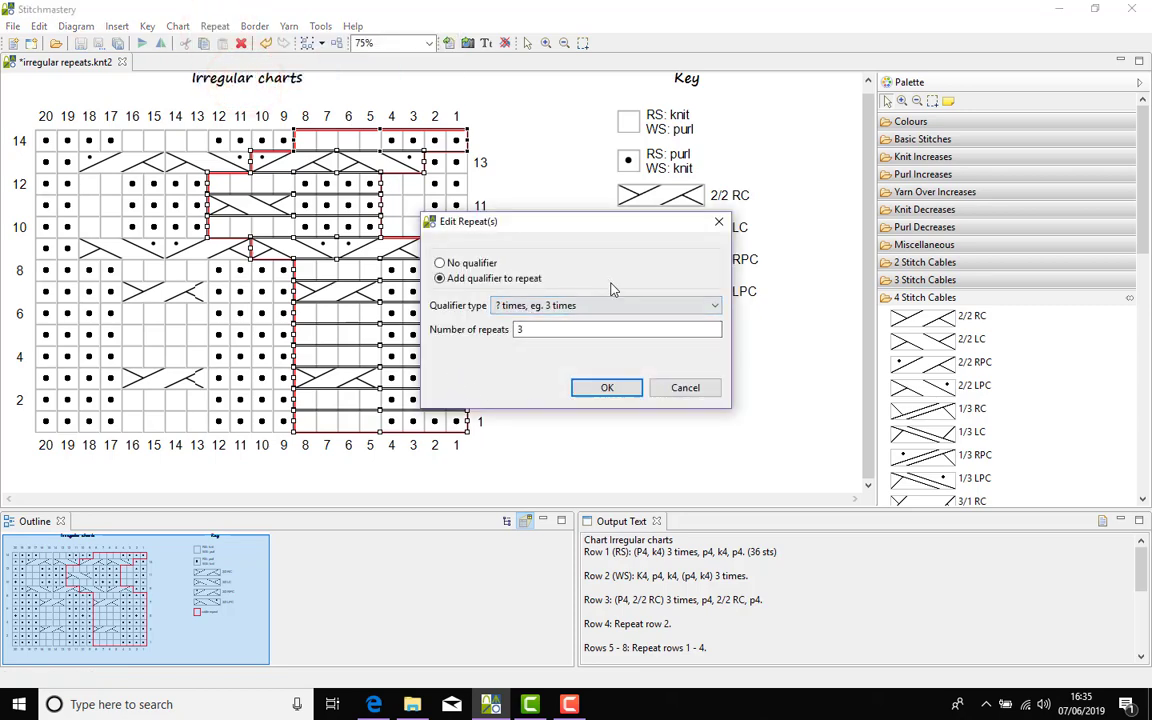
{"action": "left_click", "coordinate": [683, 393]}
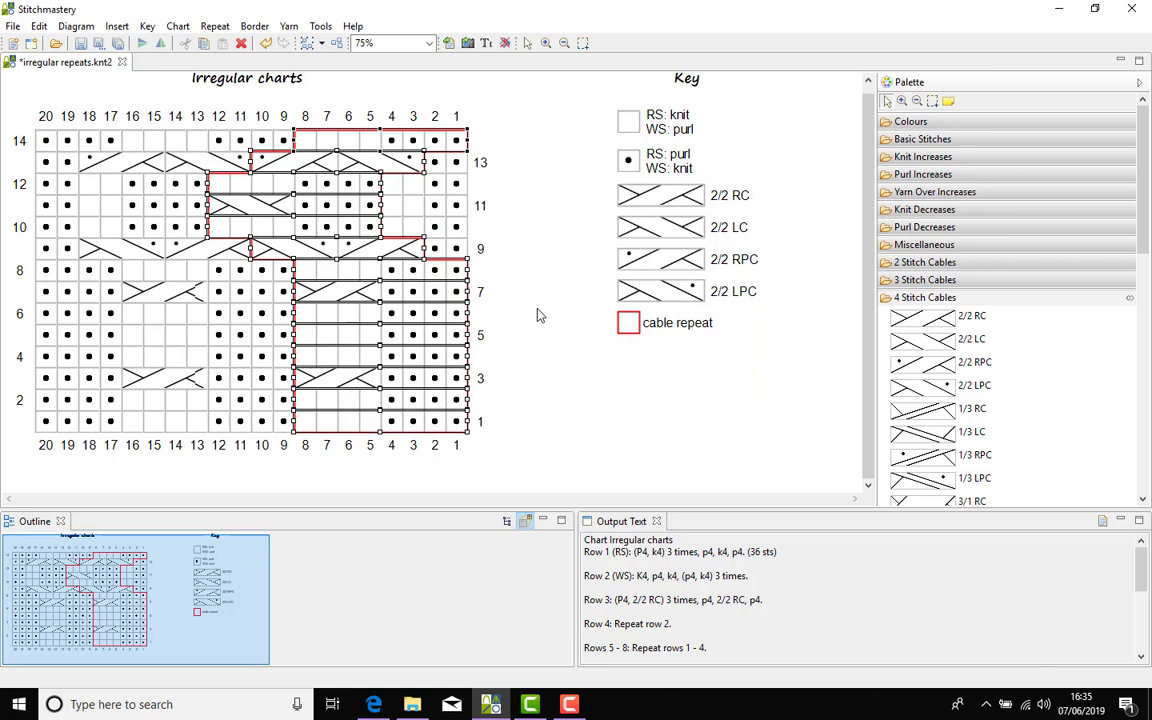
{"action": "left_click", "coordinate": [480, 442]}
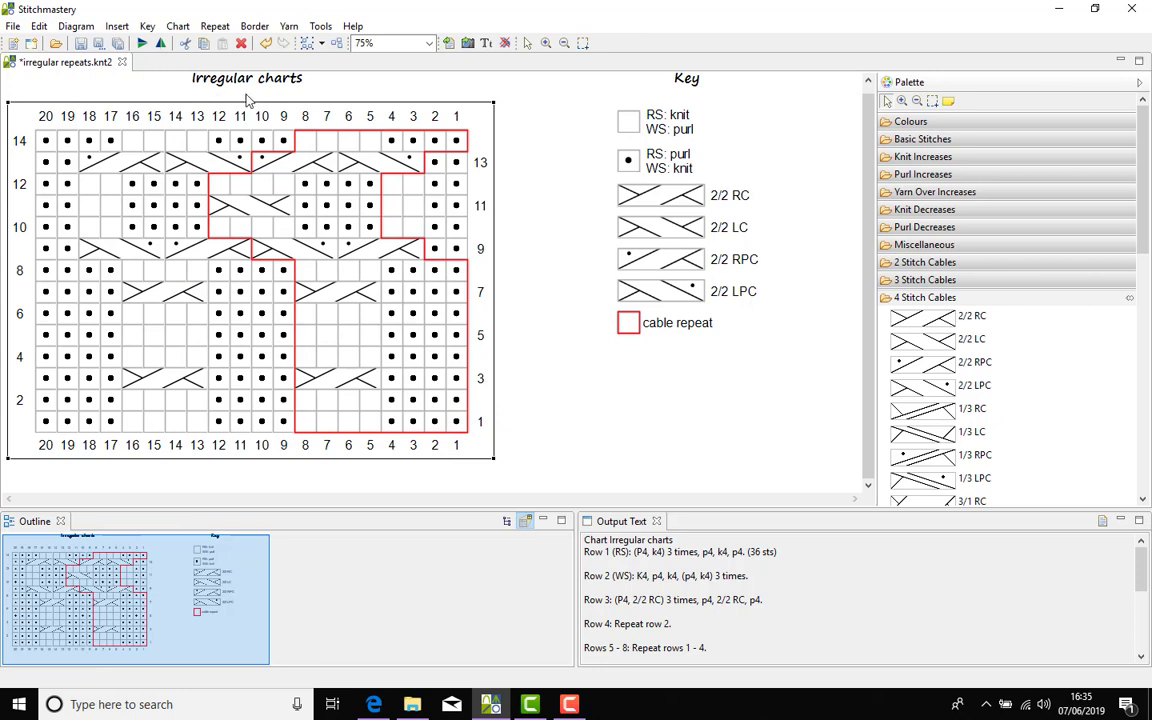
Remove all repeats from the selected stitches and delete the 'cable repeat' key entry.
{"action": "left_click", "coordinate": [216, 30]}
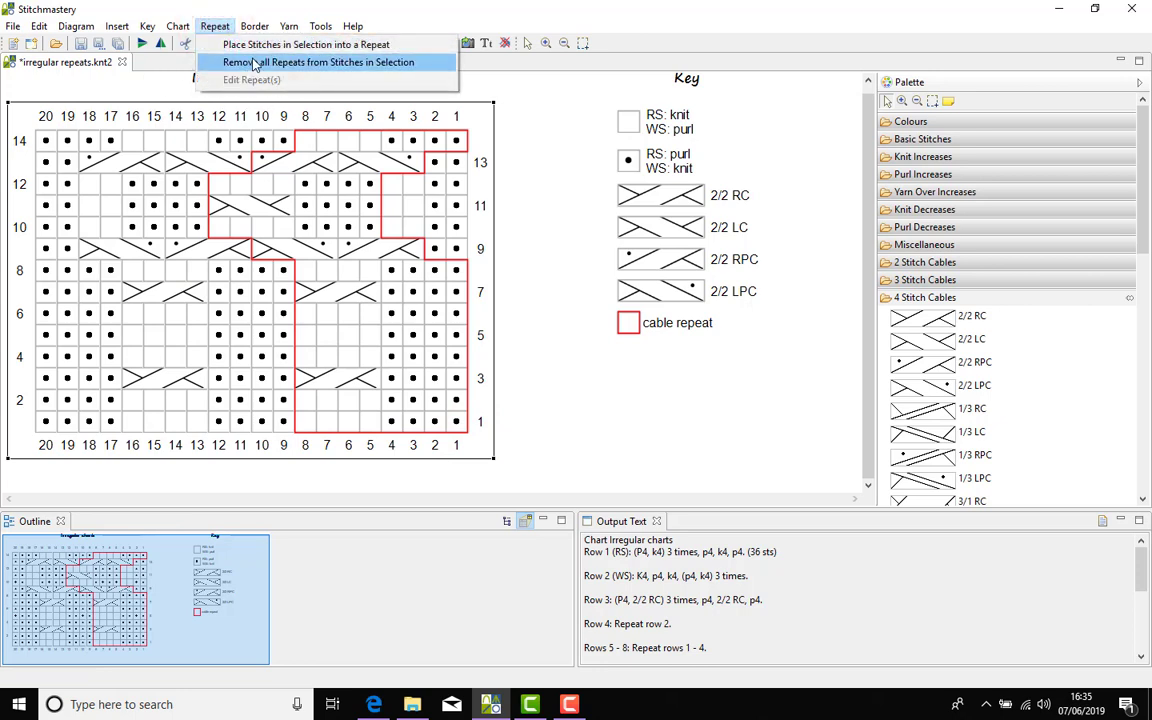
{"action": "left_click", "coordinate": [224, 62]}
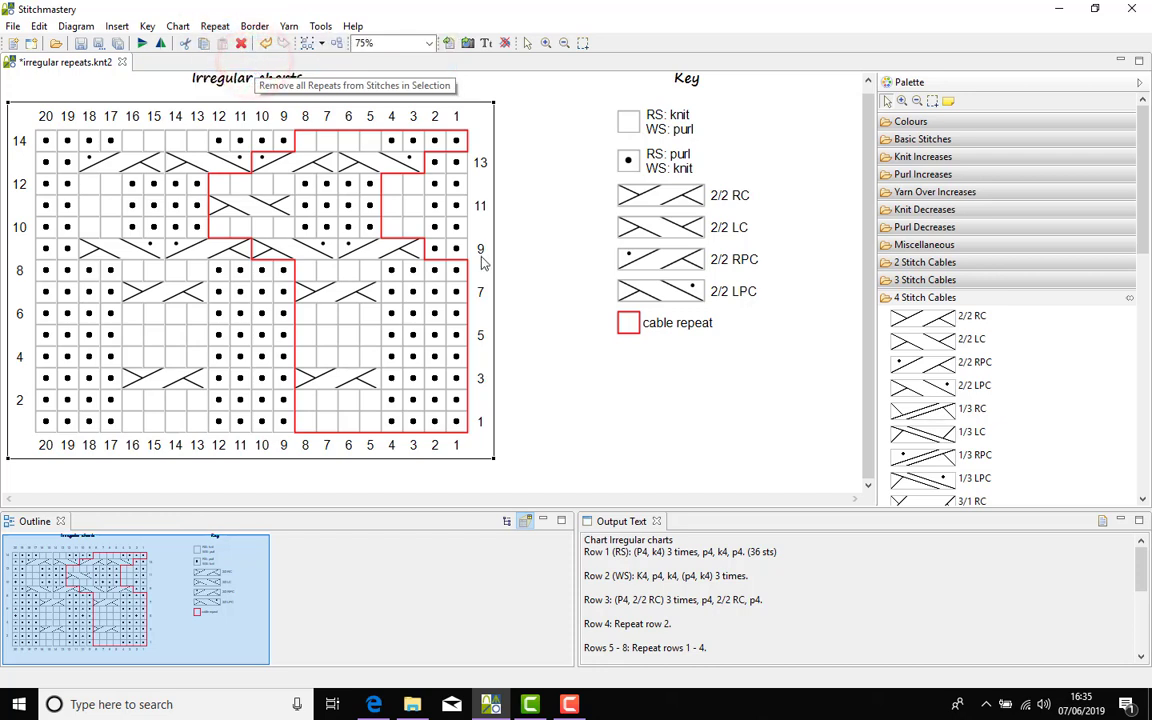
{"action": "left_click", "coordinate": [576, 378]}
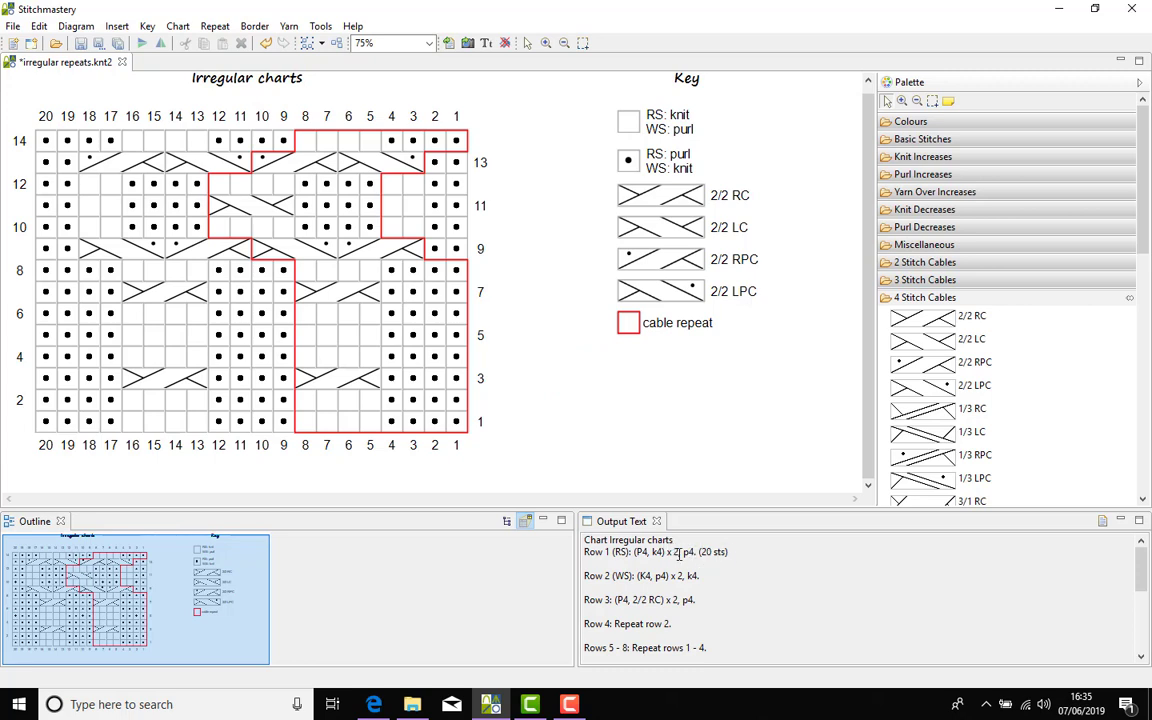
{"action": "left_click", "coordinate": [634, 326]}
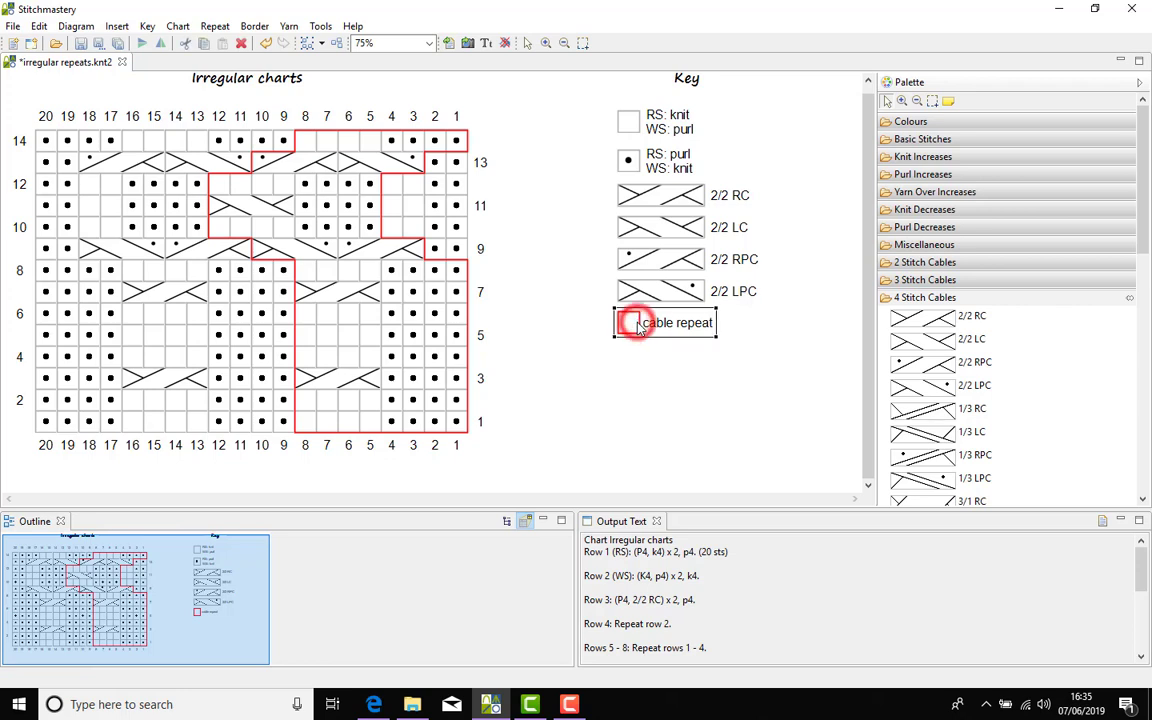
{"action": "key", "text": "Delete"}
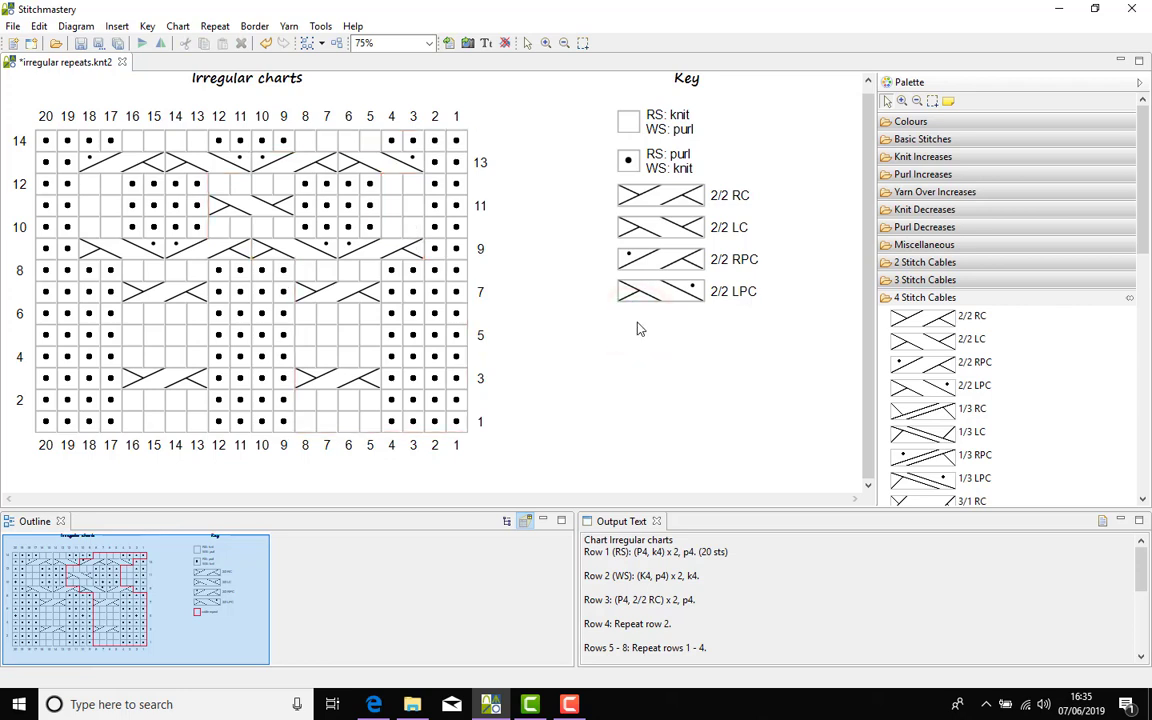